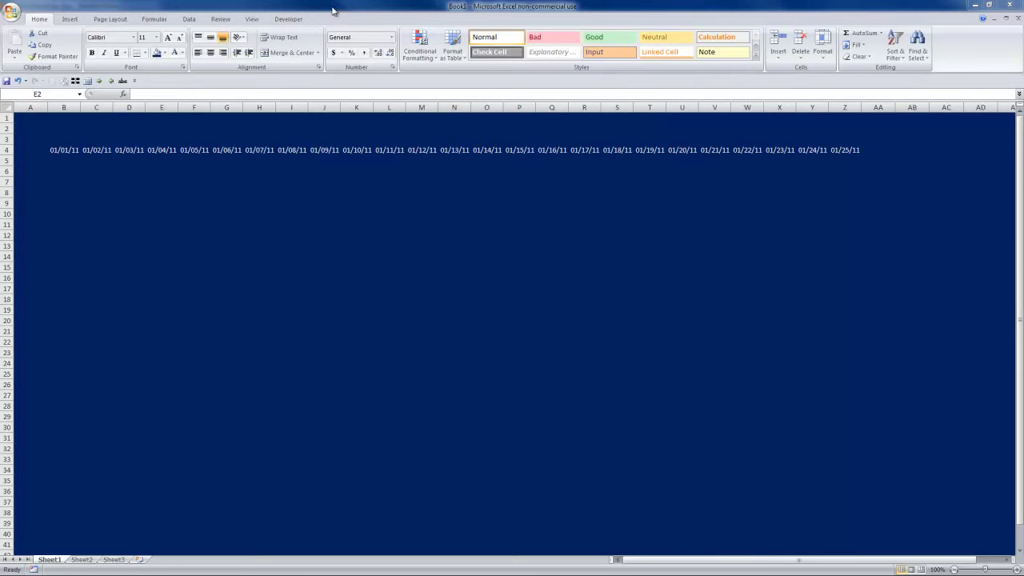
- Enter the label 'Today's Date' in E2 and right-align it
click(72, 150)
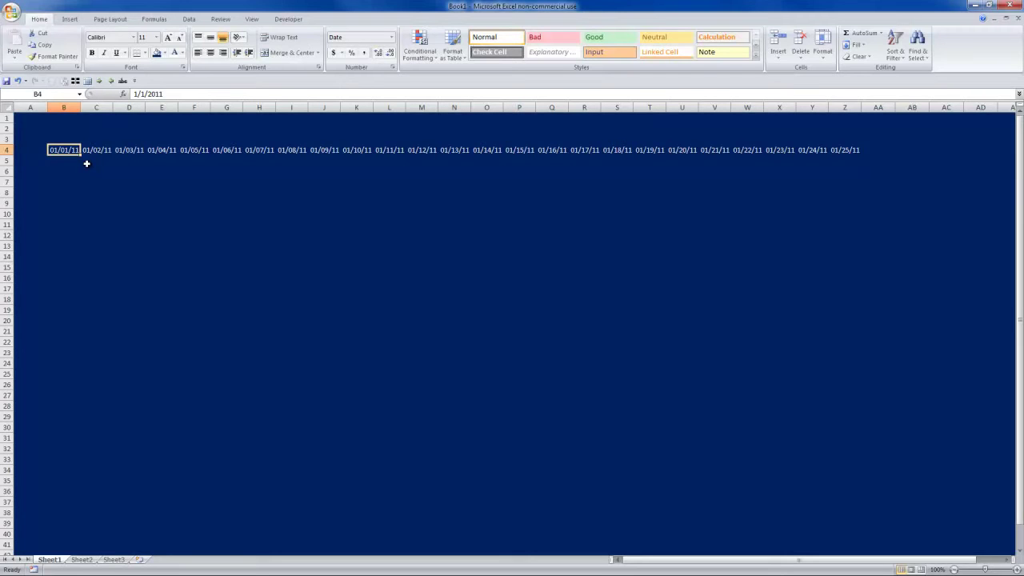
click(174, 128)
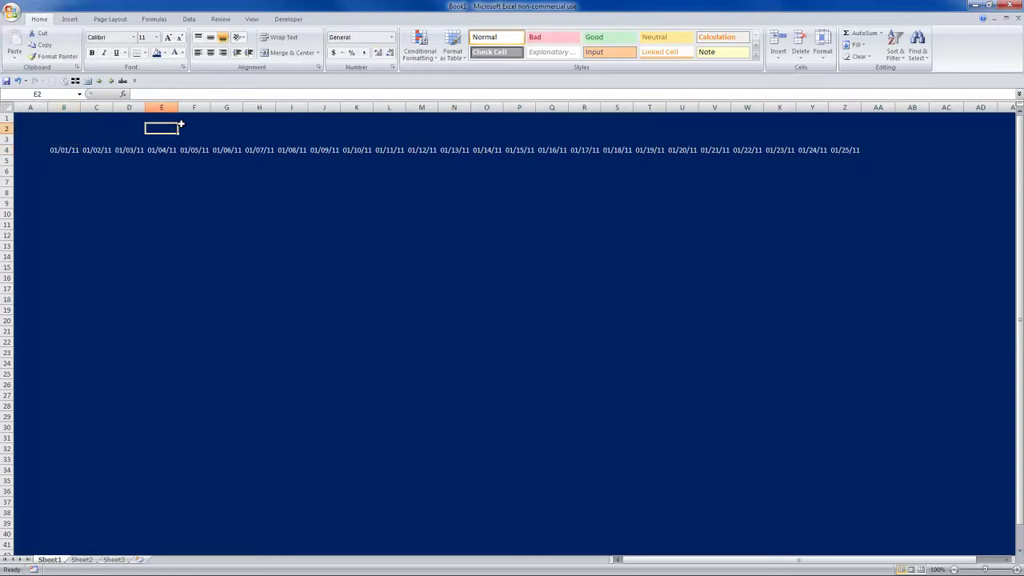
text(Today)
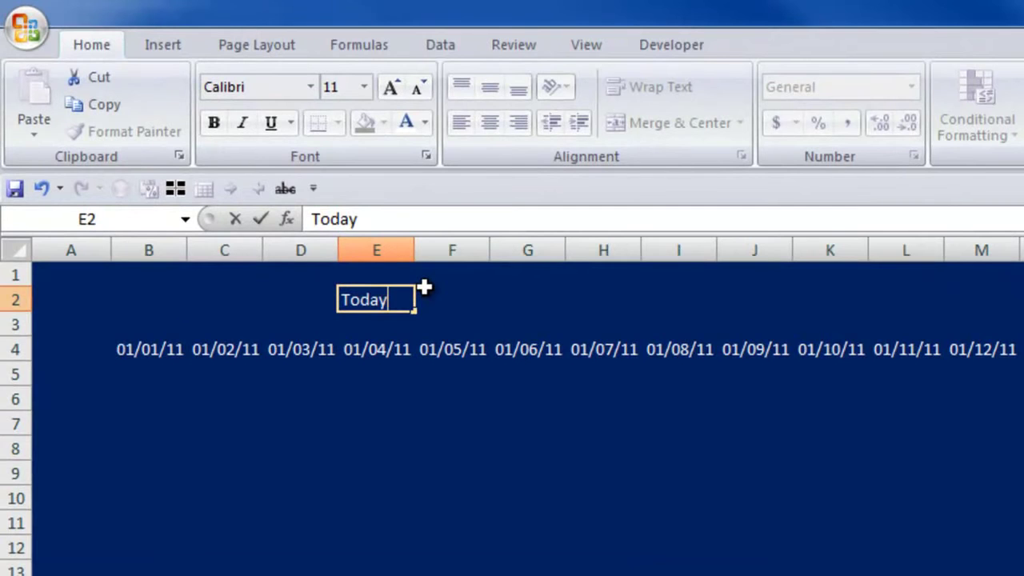
text('s Date)
key(Tab)
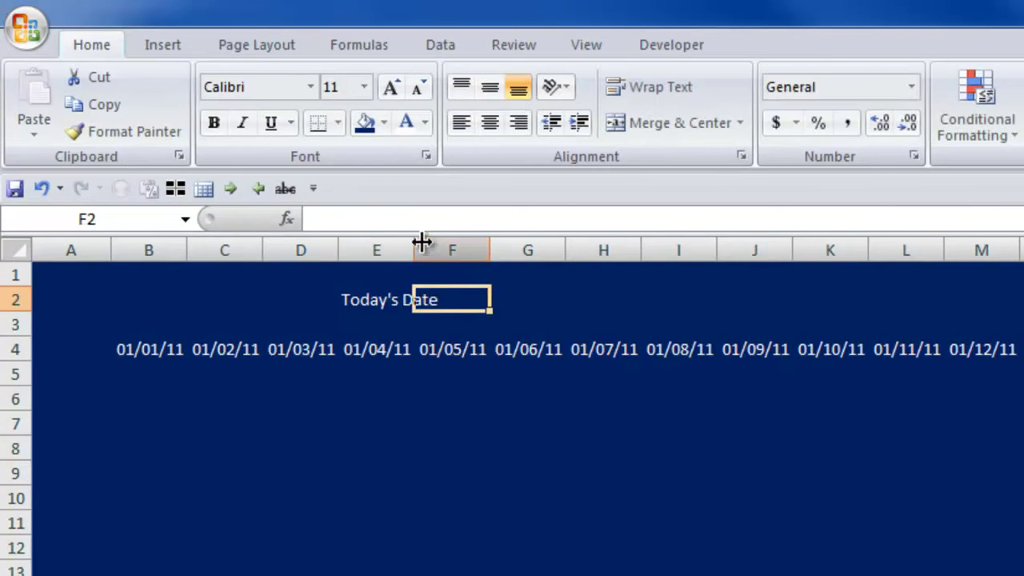
click(410, 293)
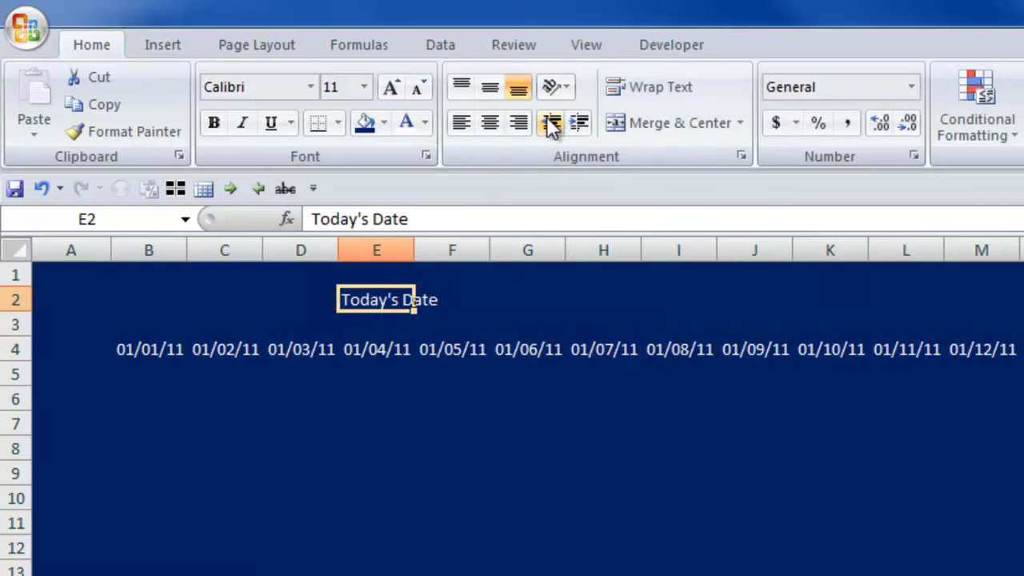
click(519, 122)
- Enter =today() in F2 so it shows the current date, 2/8/2011
click(446, 298)
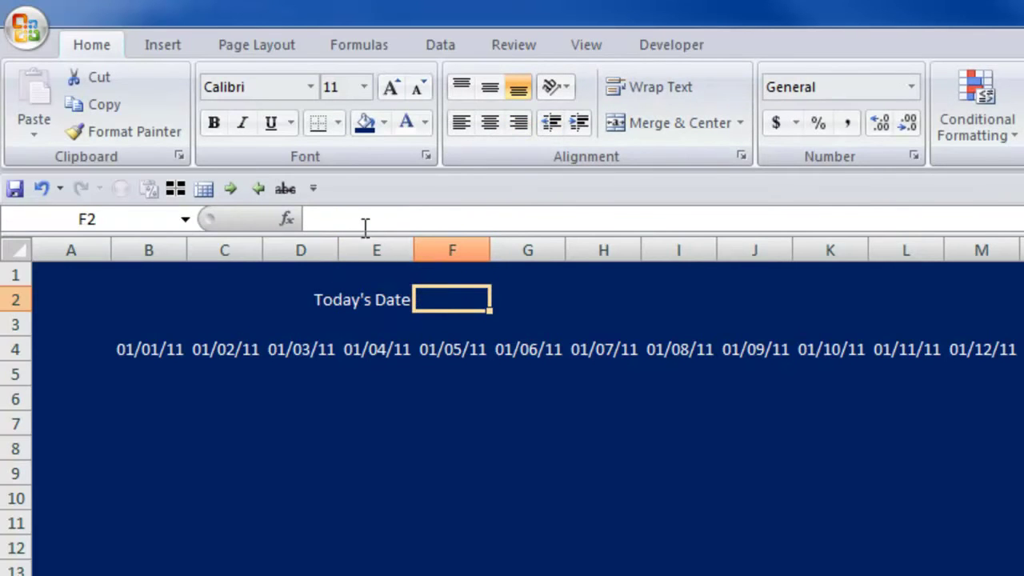
click(332, 215)
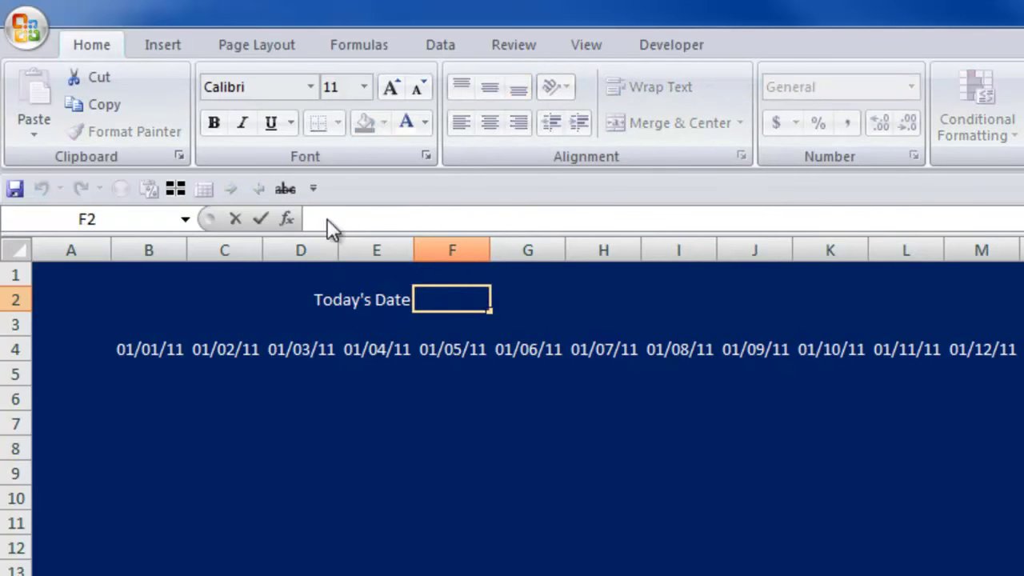
text(=toda)
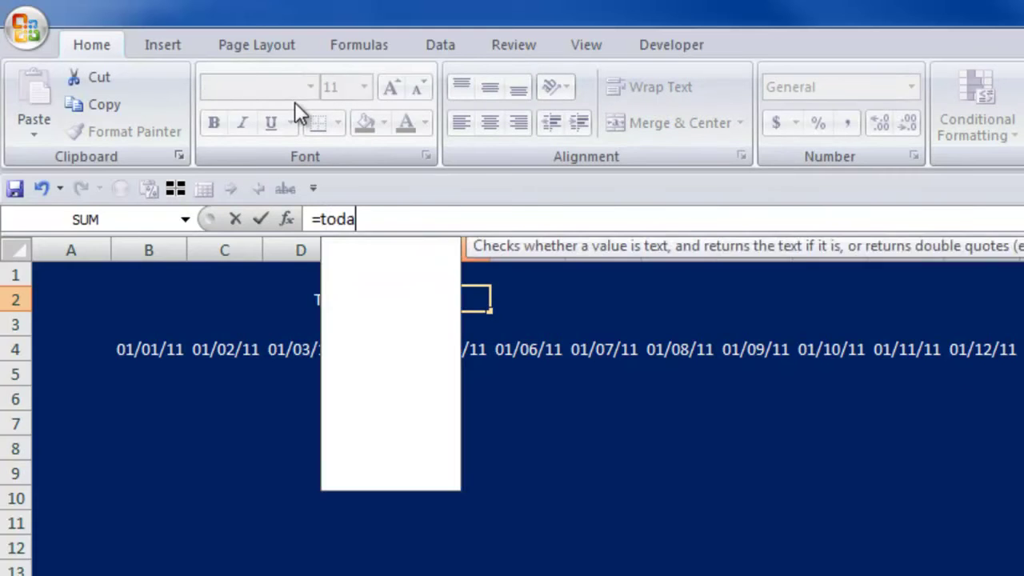
text(y())
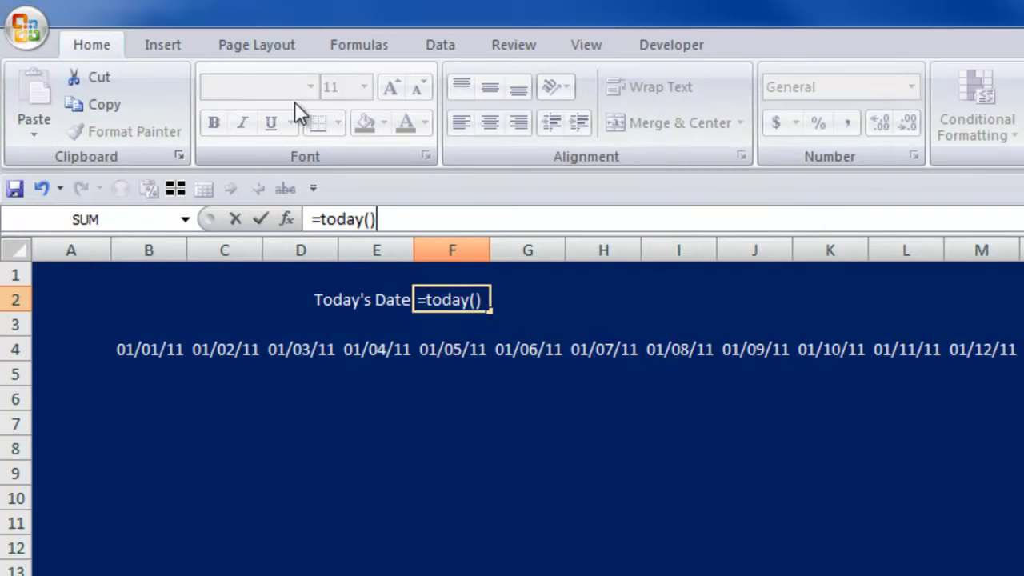
key(Return)
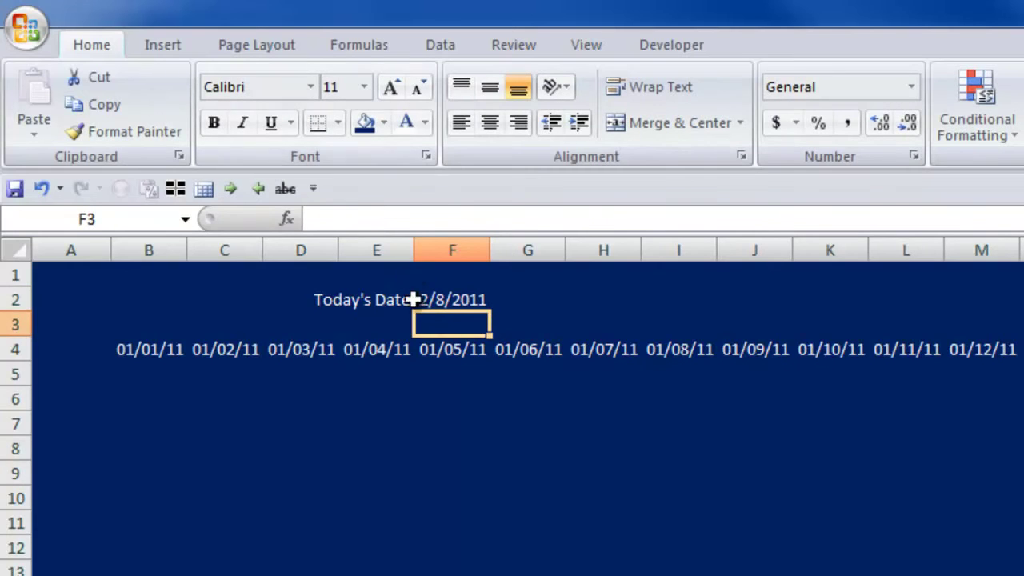
- Type 'Income' into A5 under the date row, then return to the first date in B4
click(448, 304)
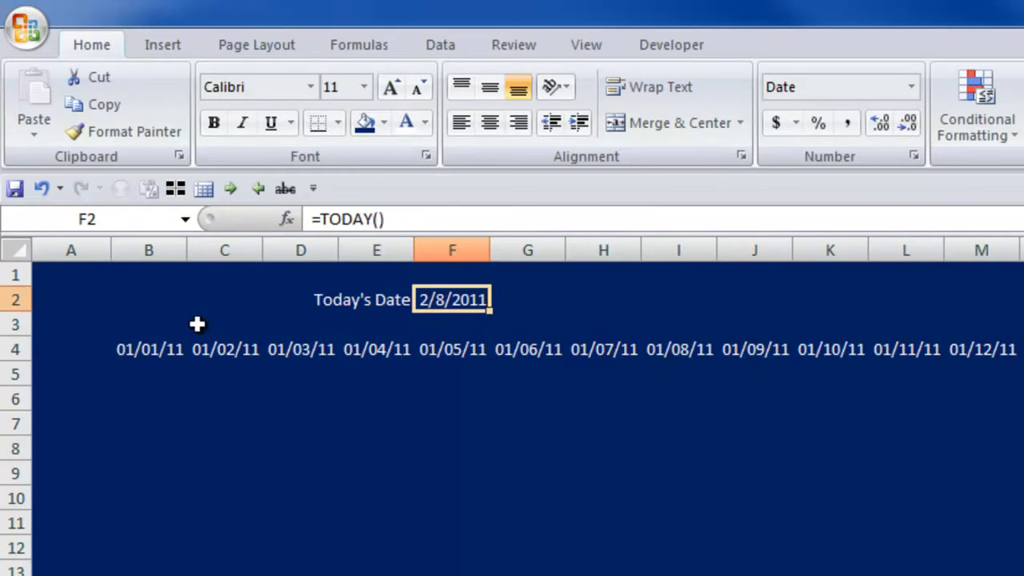
click(45, 376)
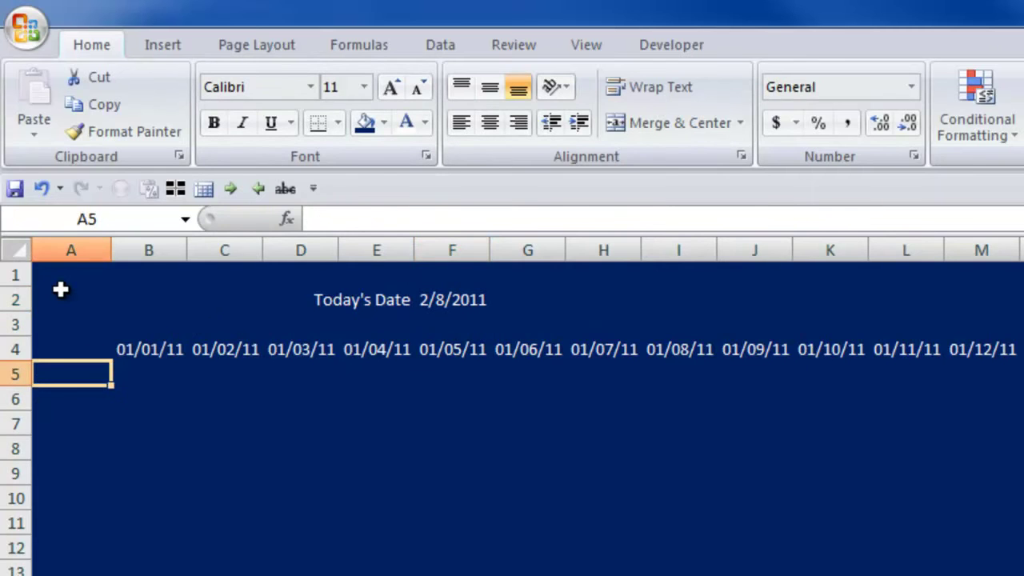
text(Income)
key(Tab)
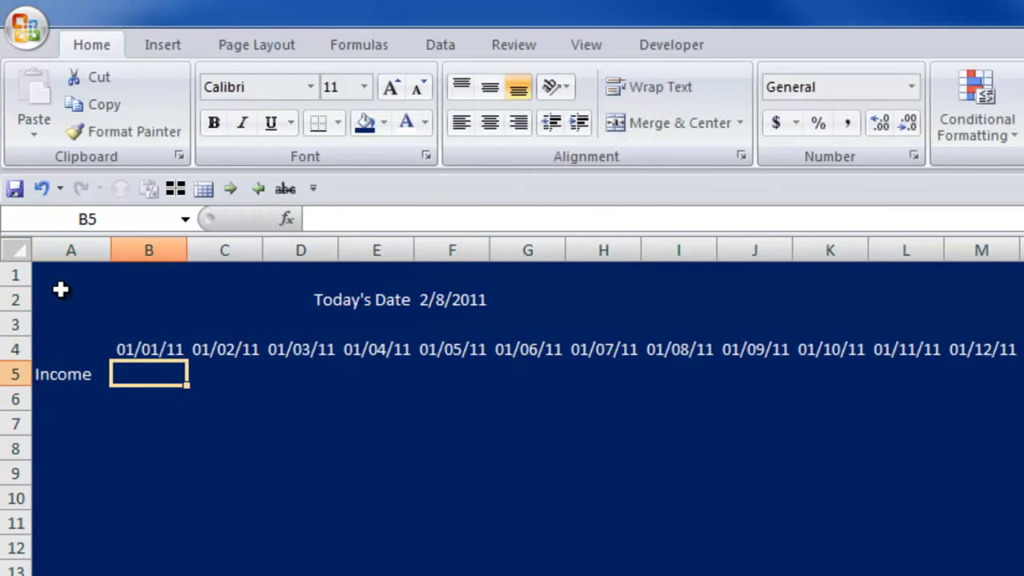
key(Up)
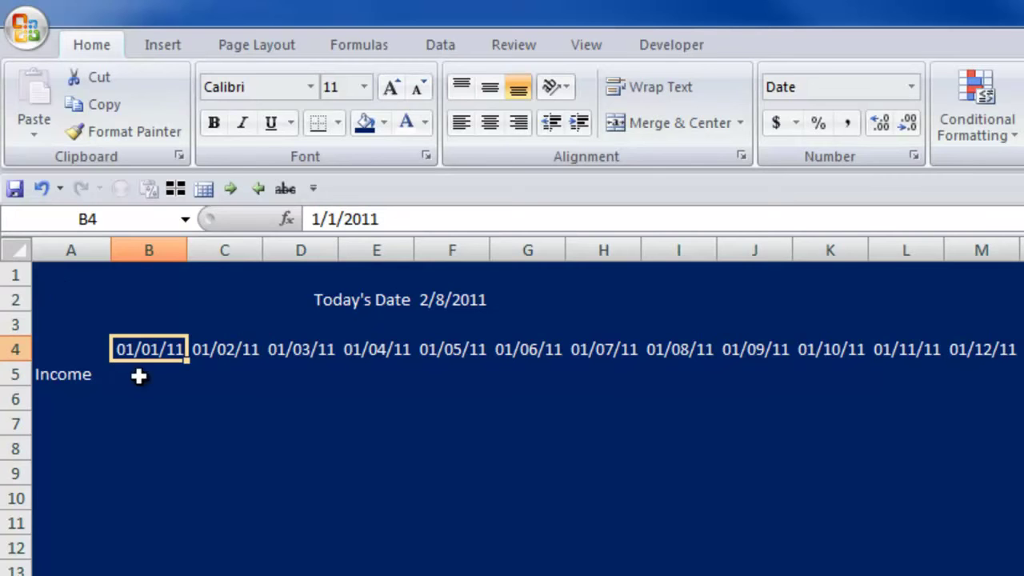
- Clear the dates after B4 and enter the next-day formula =B4+1 in C4
click(219, 352)
key(ctrl+shift+Right)
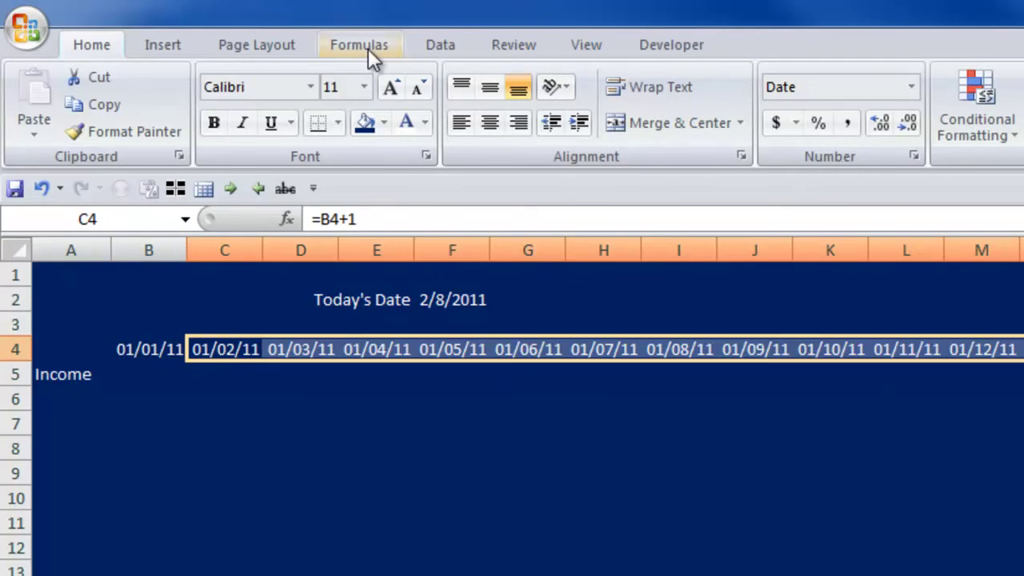
key(Delete)
text(=)
key(Left)
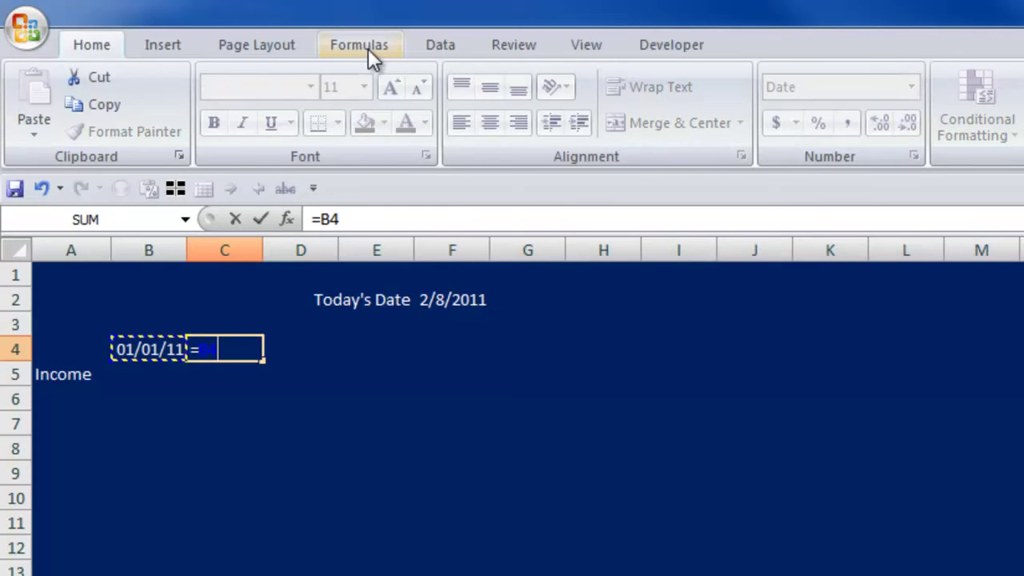
text(+1)
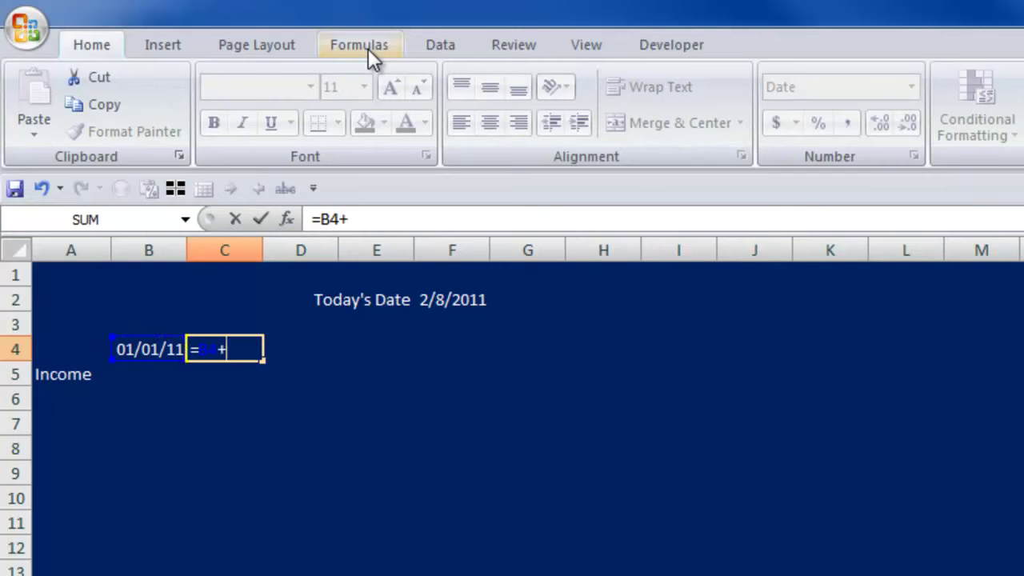
key(ctrl+Return)
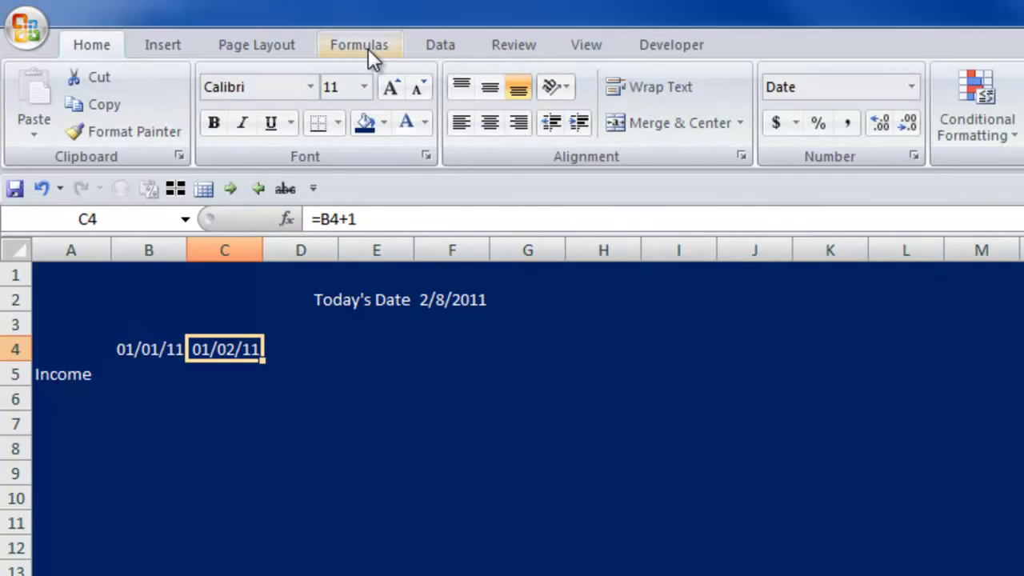
- Copy the next-day formula along row 4 out to AQ4, ending at 02/11/11
key(ctrl+c)
key(shift+Right)
key(shift+Right)
key(shift+Right)
key(shift+Right)
key(shift+Right)
key(shift+Right)
key(shift+Right)
key(shift+Right)
key(shift+Right)
key(shift+Right)
key(shift+Right)
key(shift+Right)
key(shift+Right)
key(shift+Right)
key(shift+Right)
key(shift+Right)
key(shift+Right)
key(shift+Right)
key(shift+Right)
key(shift+Right)
key(shift+Right)
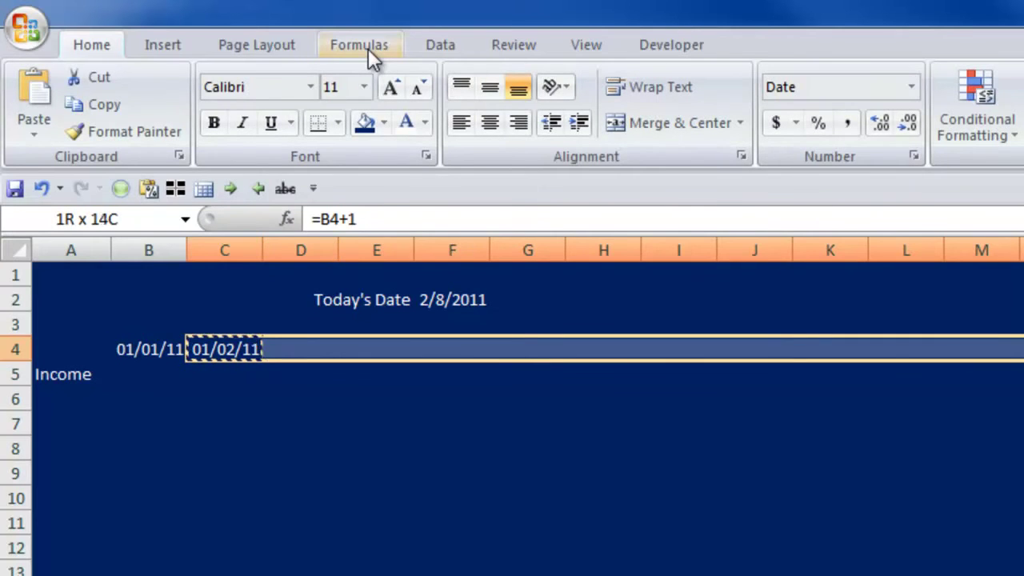
key(ctrl+v)
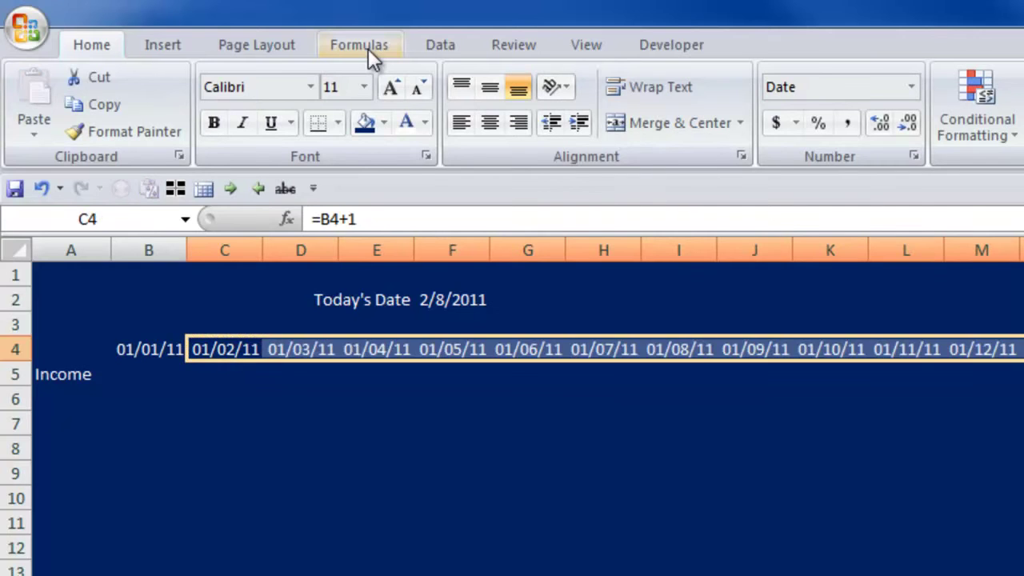
key(ctrl+Right)
key(ctrl+c)
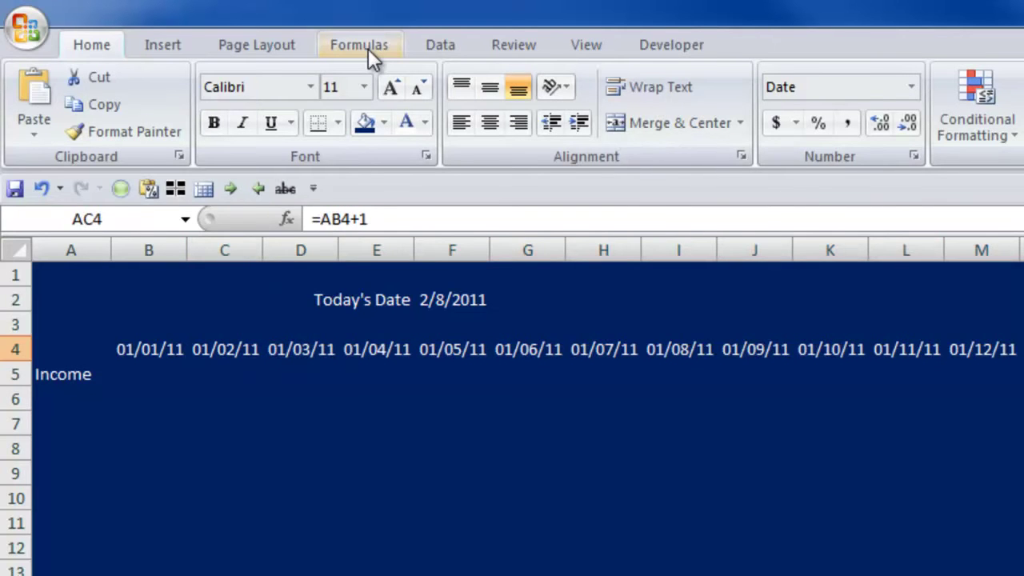
key(shift+Right)
key(shift+Right)
key(shift+Right)
key(shift+Right)
key(shift+Right)
key(shift+Right)
key(shift+Right)
key(shift+Right)
key(Return)
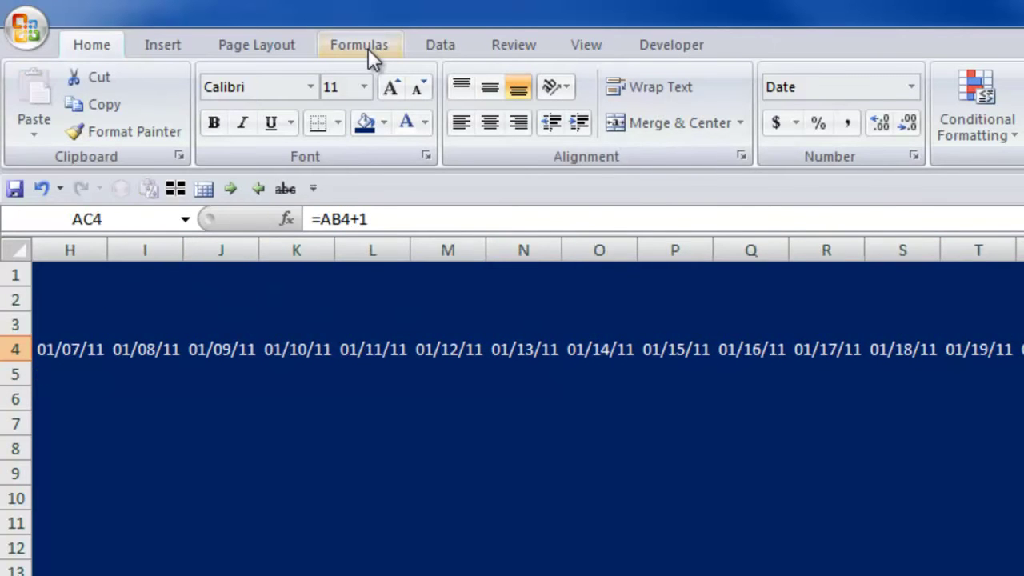
key(ctrl+Right)
key(ctrl+c)
key(shift+Right)
key(shift+Right)
key(shift+Right)
key(shift+Right)
key(shift+Right)
key(shift+Right)
key(Return)
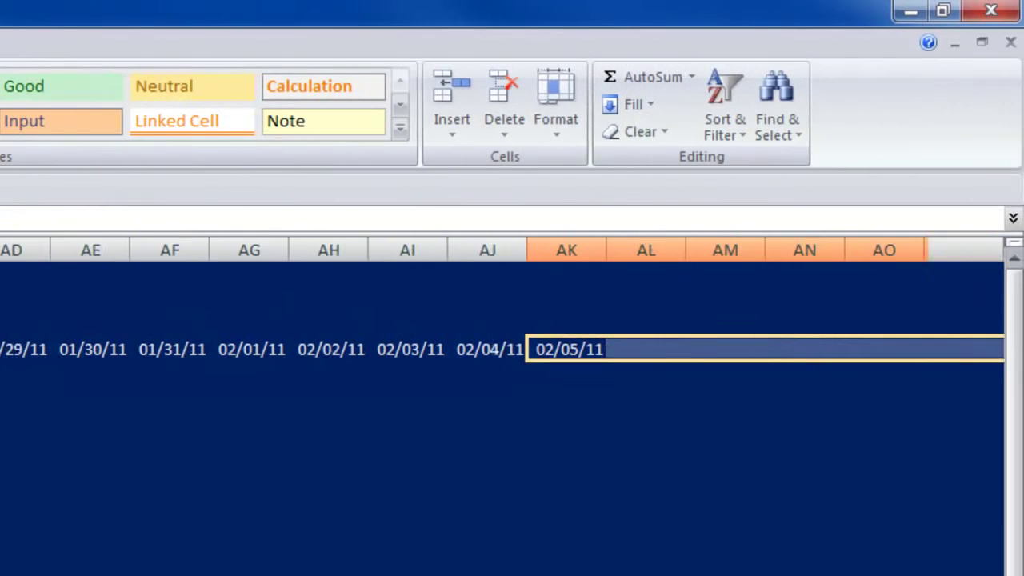
key(Right)
key(Right)
key(Right)
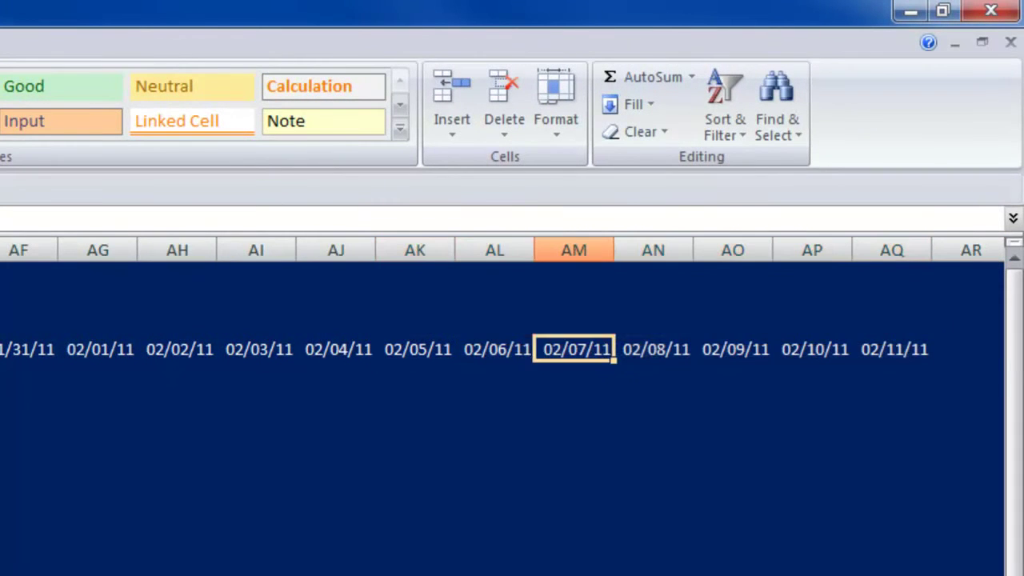
key(ctrl+Left)
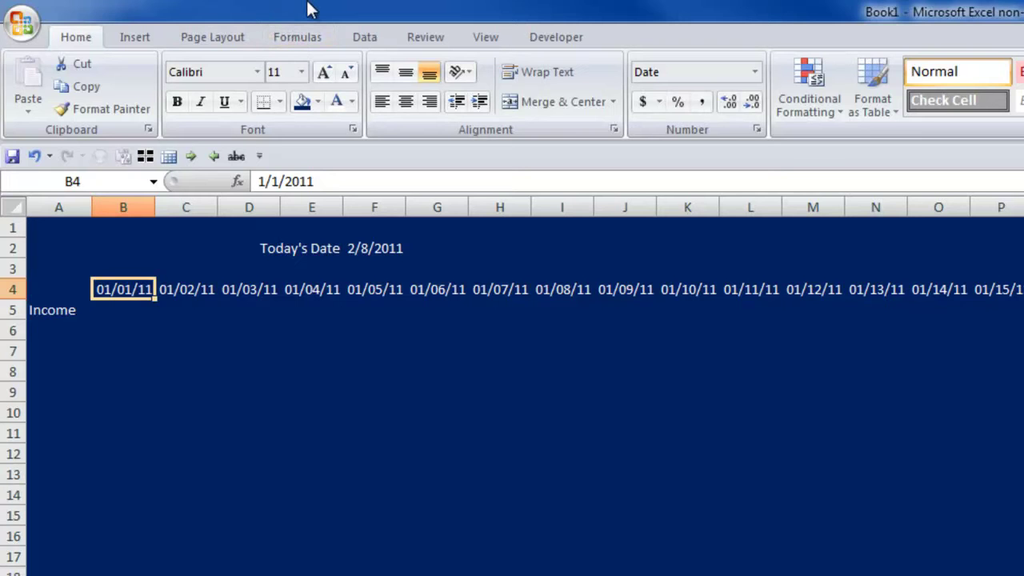
- Fill the date row from B4 with a horizontal two-colour gradient whose second colour is black
key(ctrl+shift+Right)
key(ctrl+BackSpace)
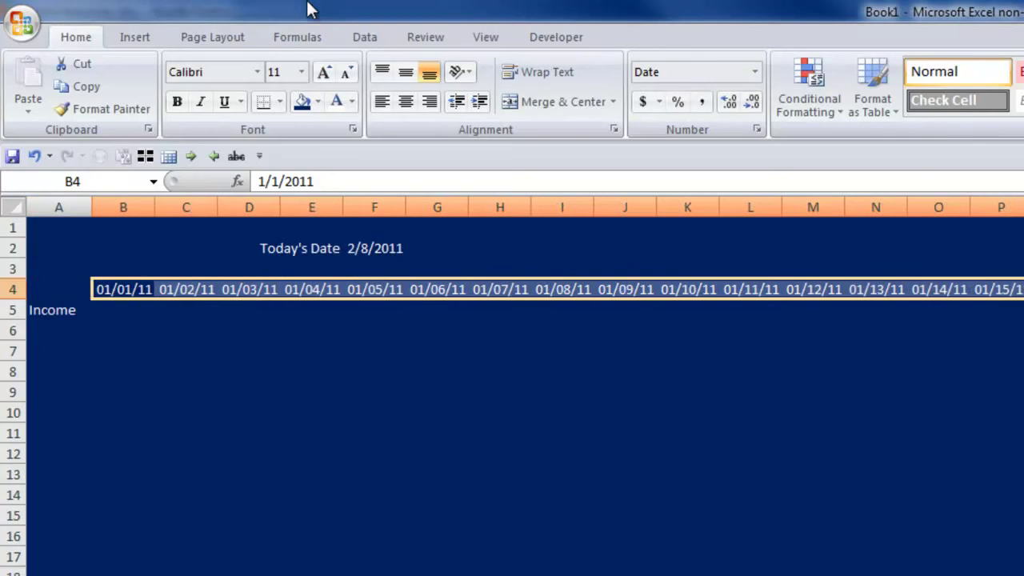
key(ctrl+1)
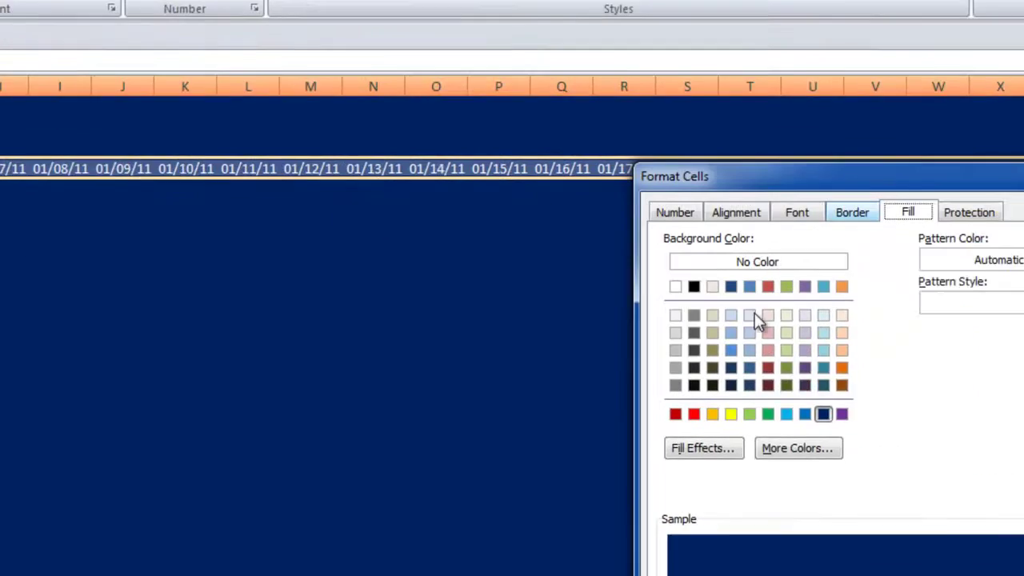
click(330, 358)
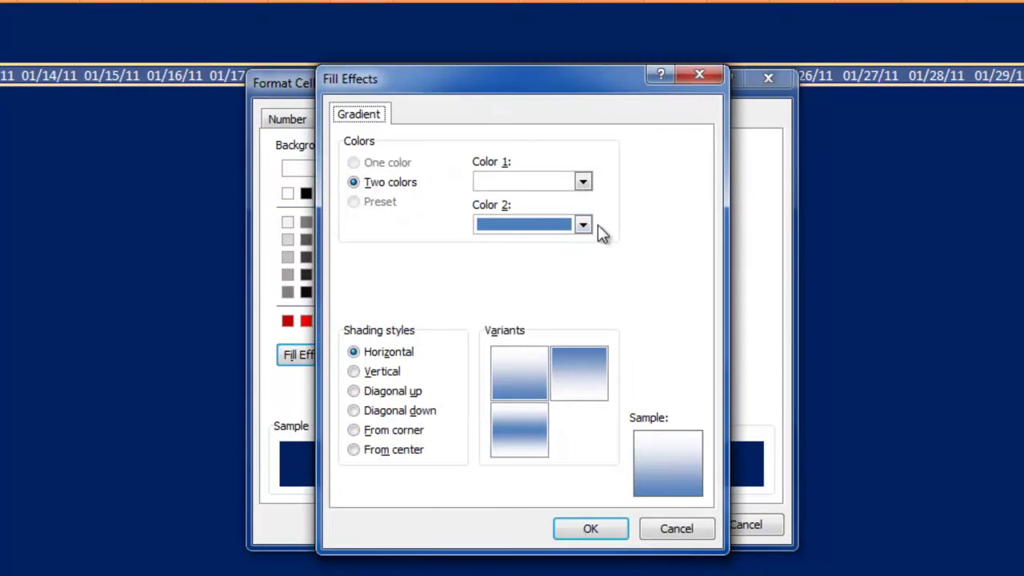
click(571, 226)
click(500, 265)
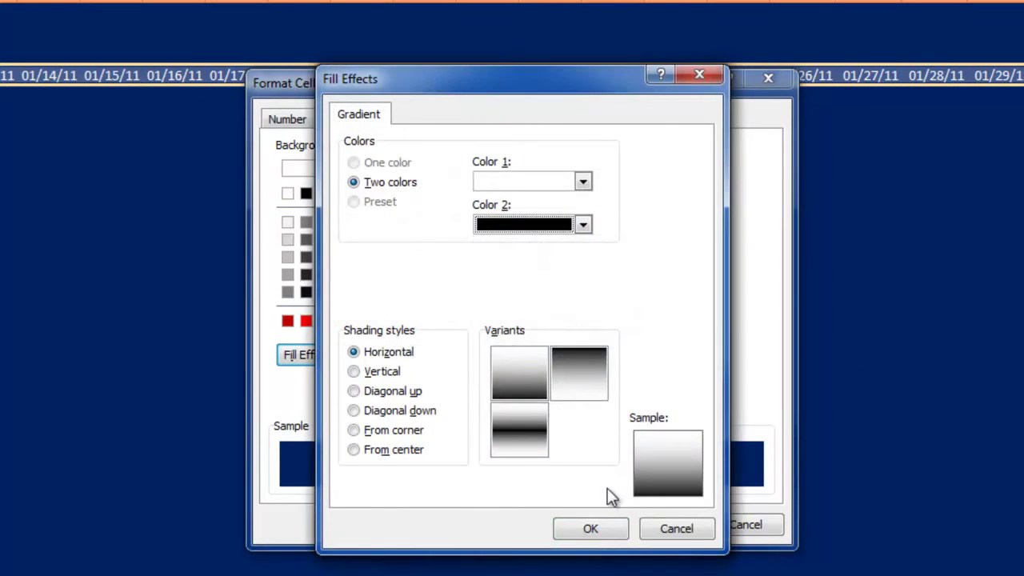
click(590, 528)
click(661, 526)
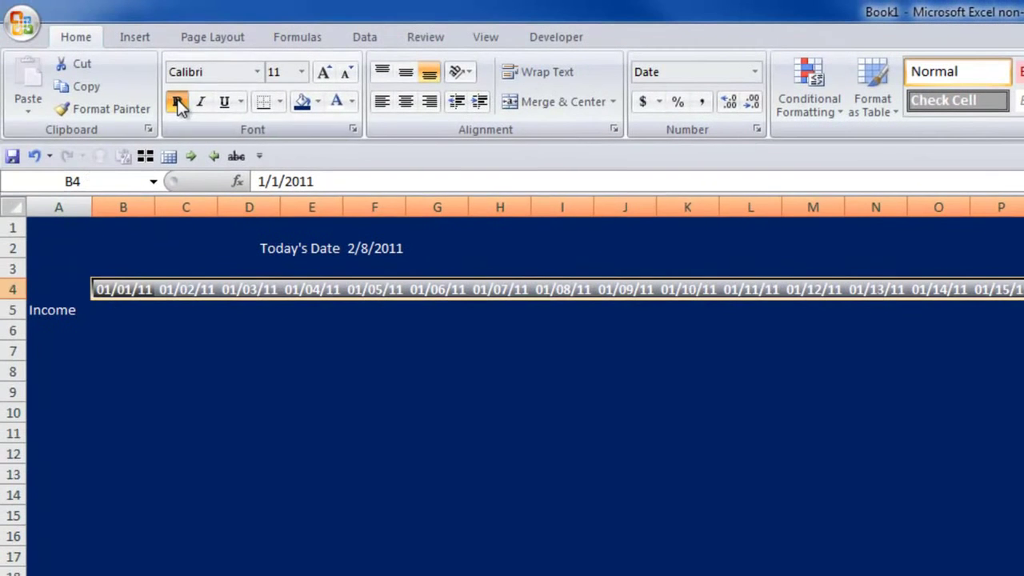
click(114, 311)
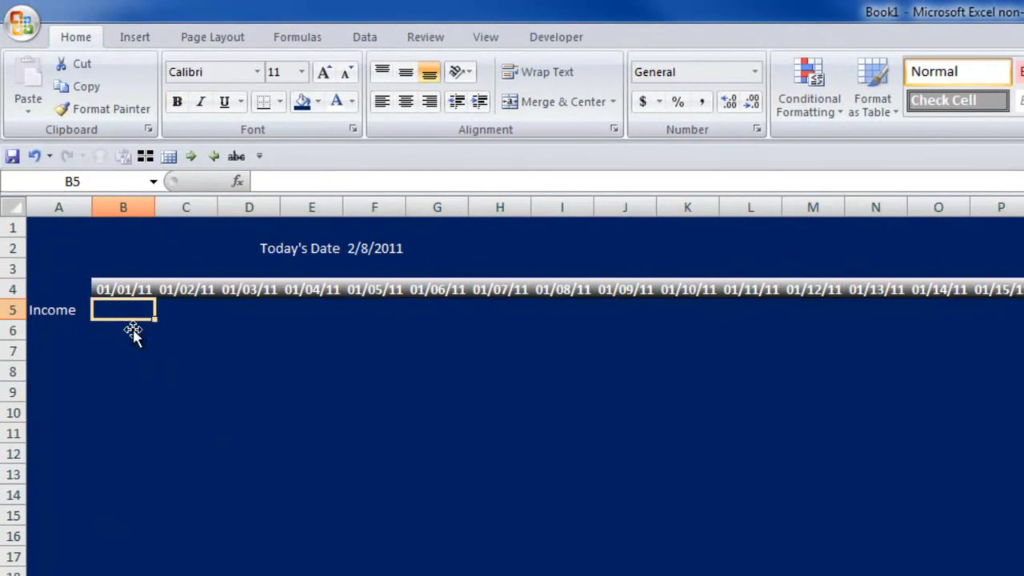
click(122, 290)
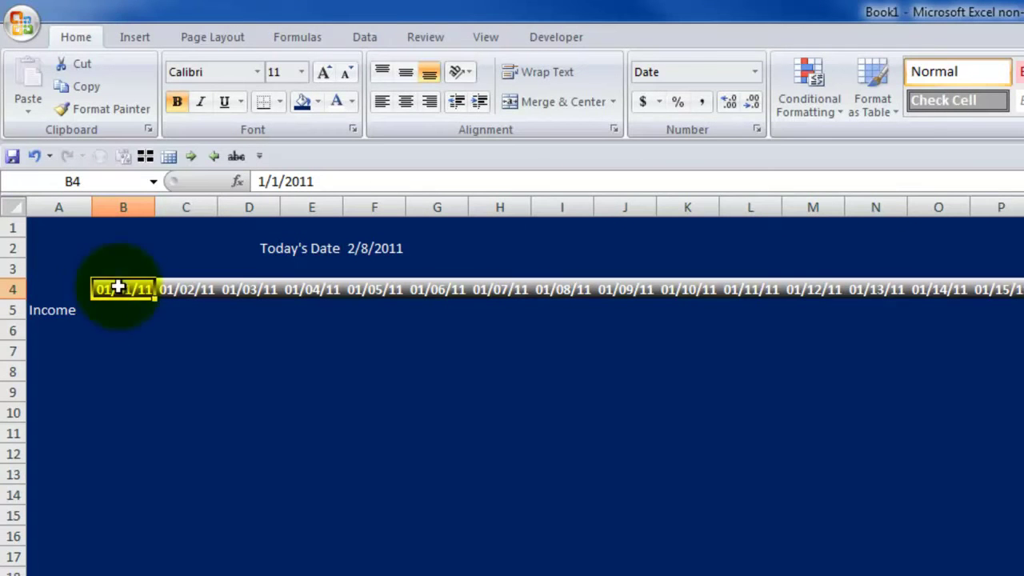
click(297, 37)
click(79, 38)
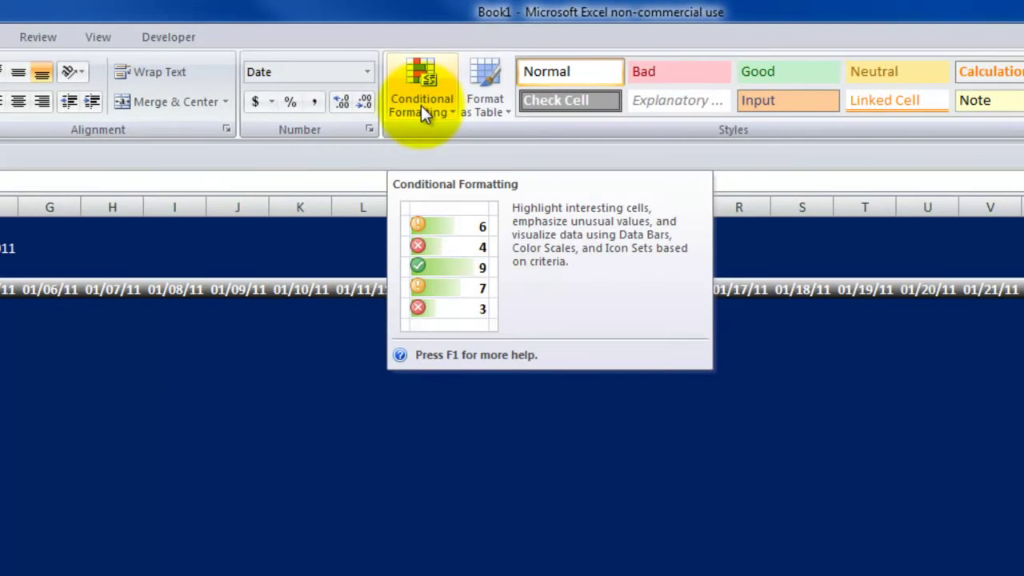
- Start a New Formatting Rule of type 'Format only cells that contain'
click(426, 94)
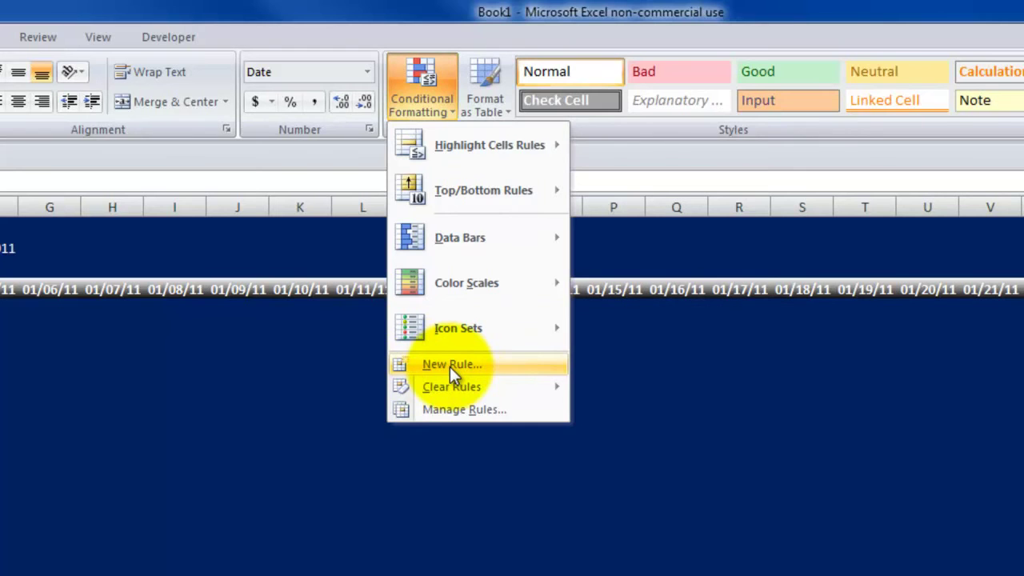
click(451, 366)
drag(946, 334, 441, 152)
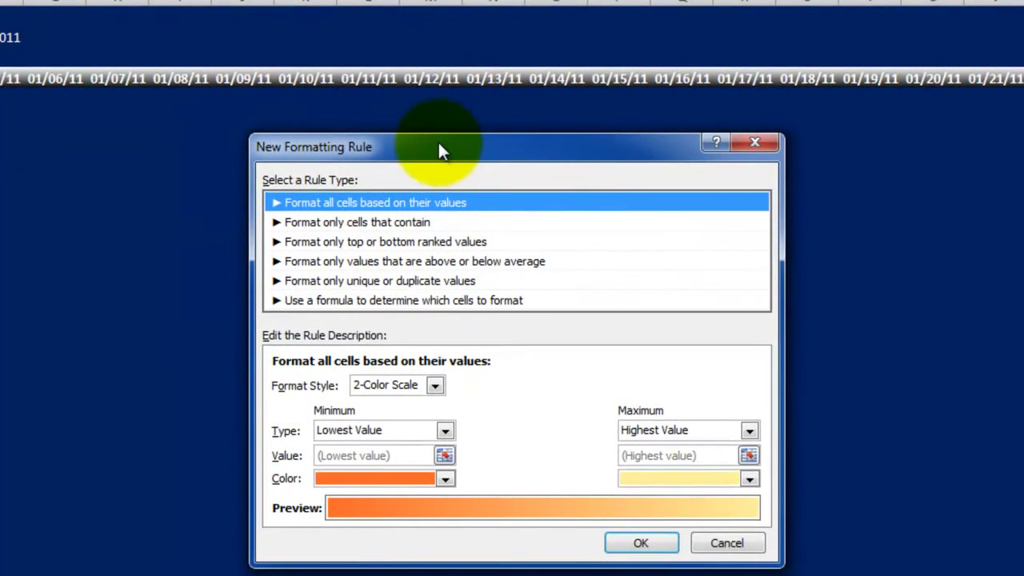
click(768, 142)
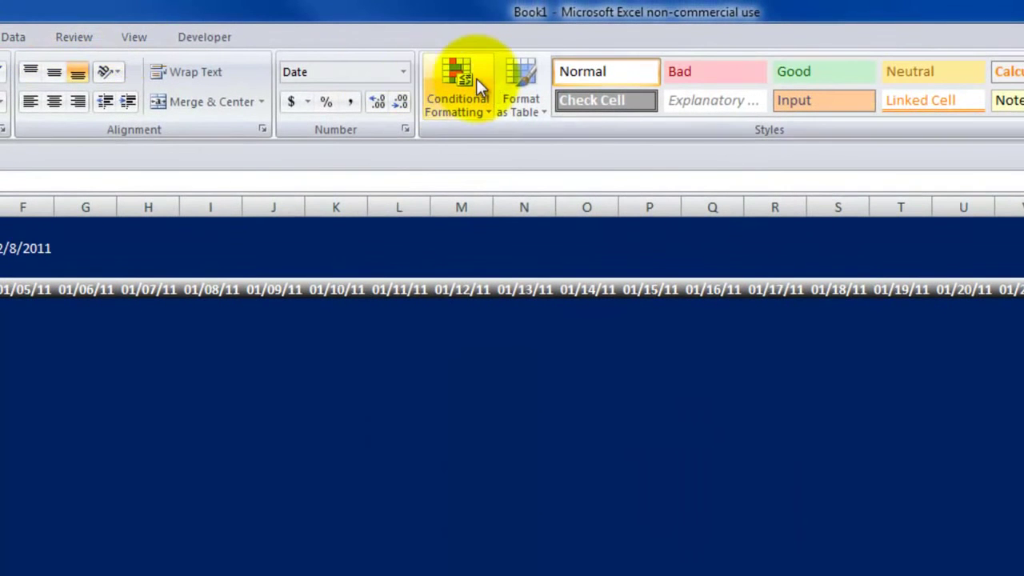
click(472, 76)
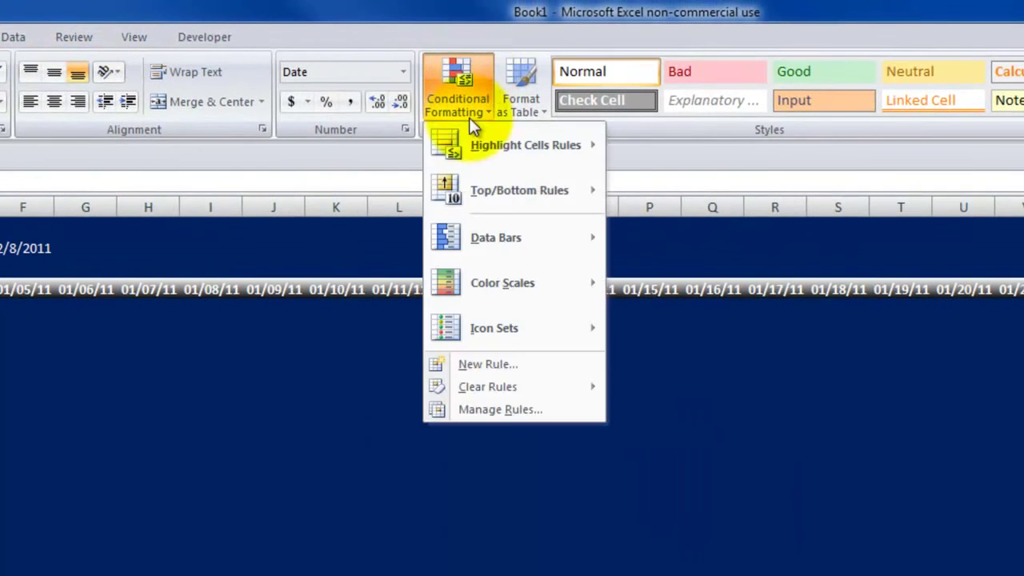
click(485, 364)
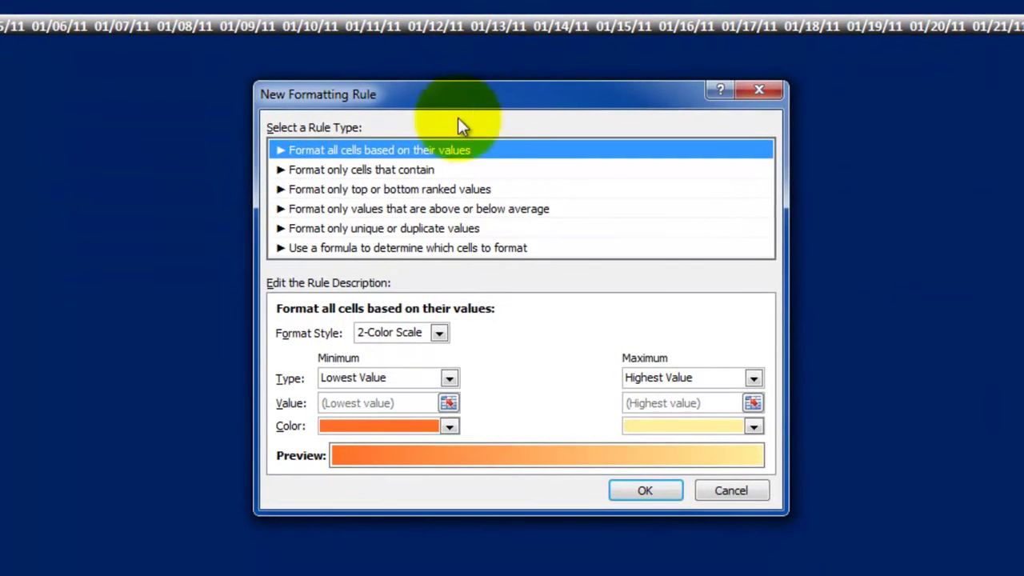
click(345, 167)
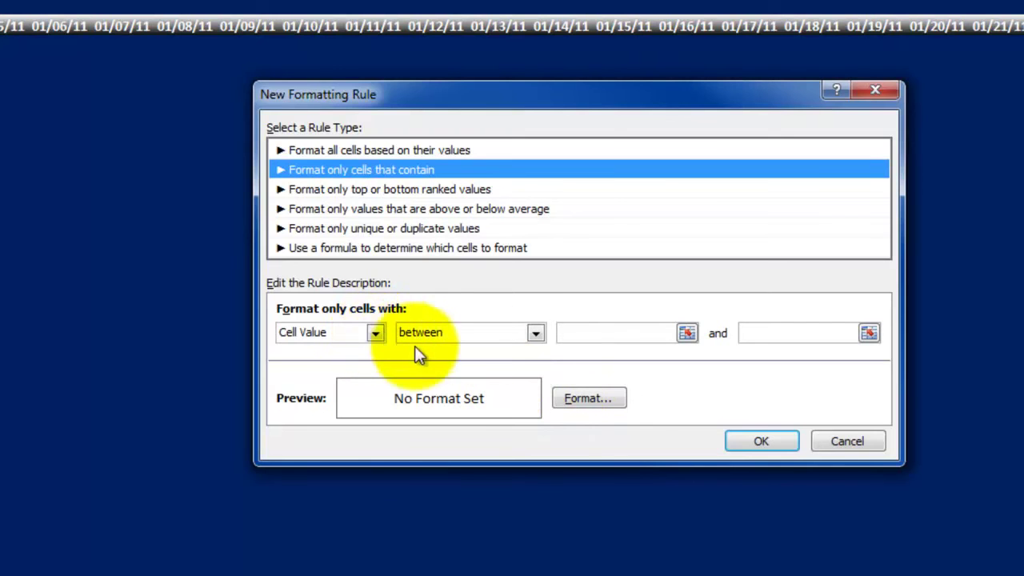
- Set the rule to cell value equal to =today() and open its Format Cells dialog
click(535, 333)
click(442, 374)
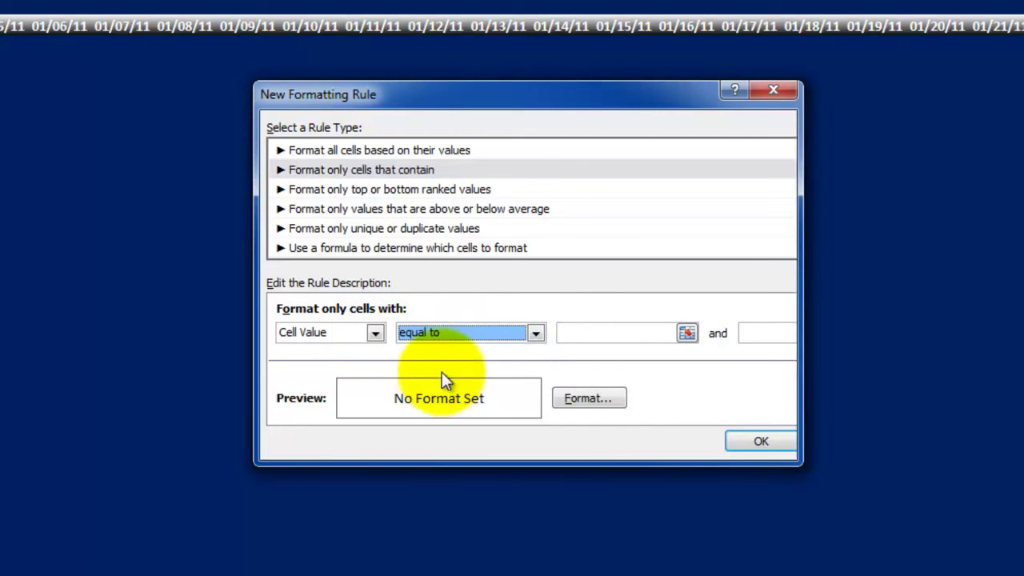
click(587, 333)
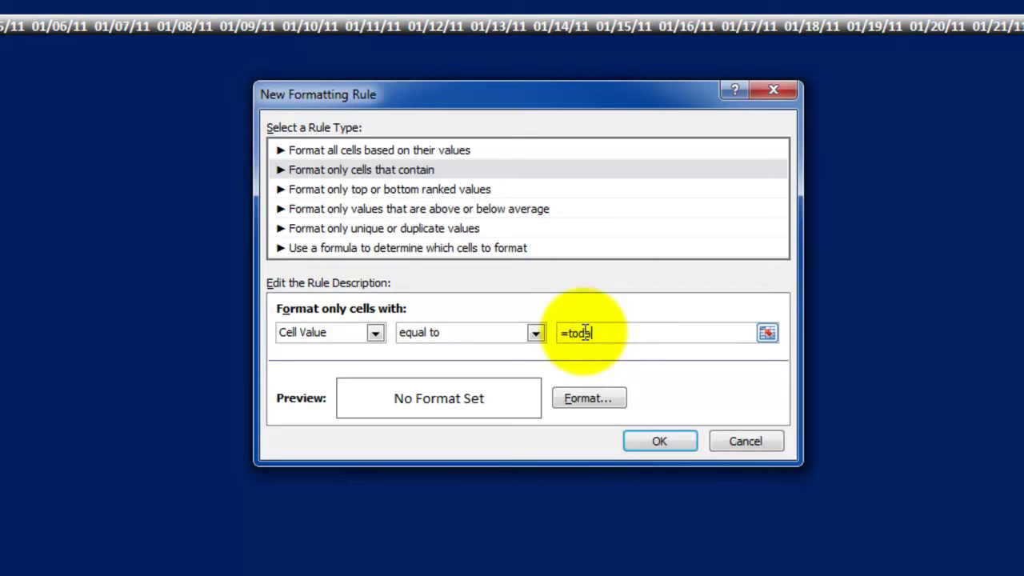
text(())
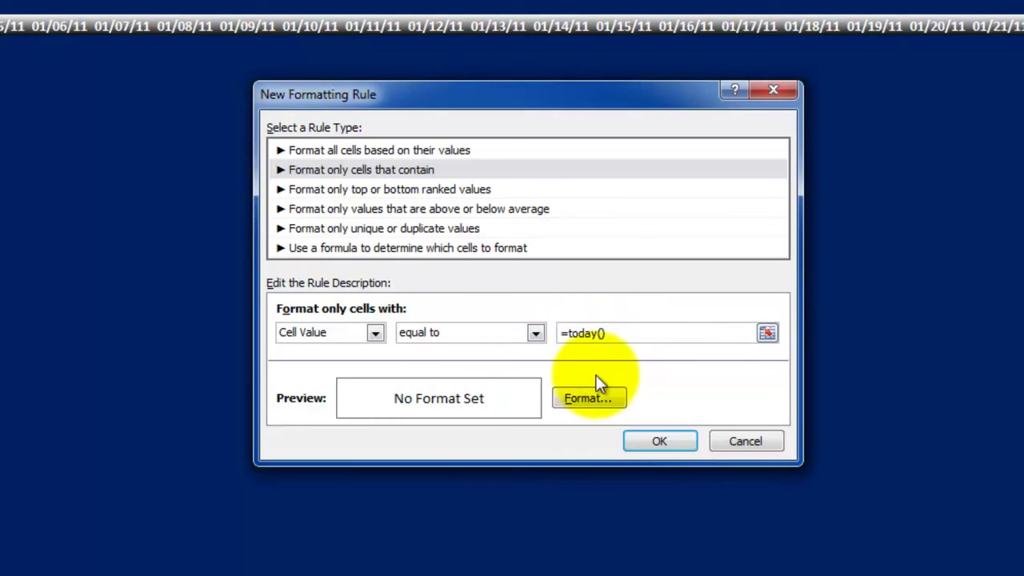
click(596, 404)
drag(681, 51, 1012, 89)
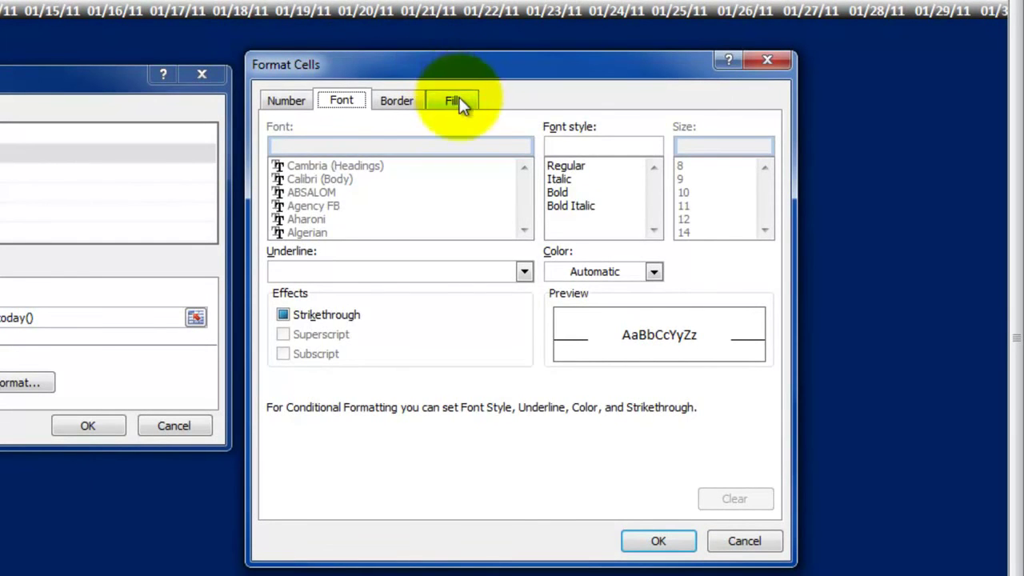
- Give matching cells a yellow fill and bold red text without strikethrough, and save the rule
click(453, 100)
click(341, 302)
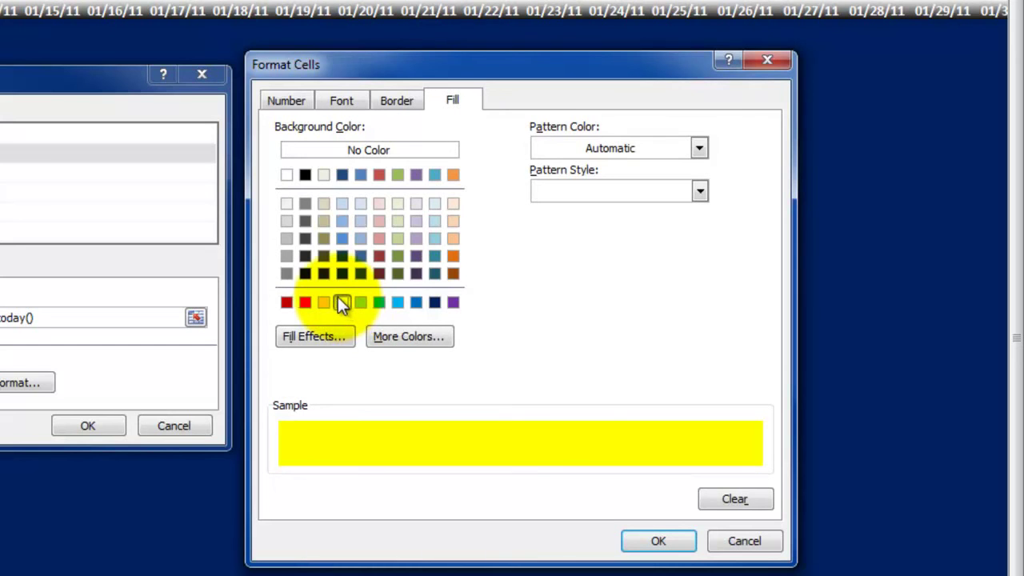
click(331, 102)
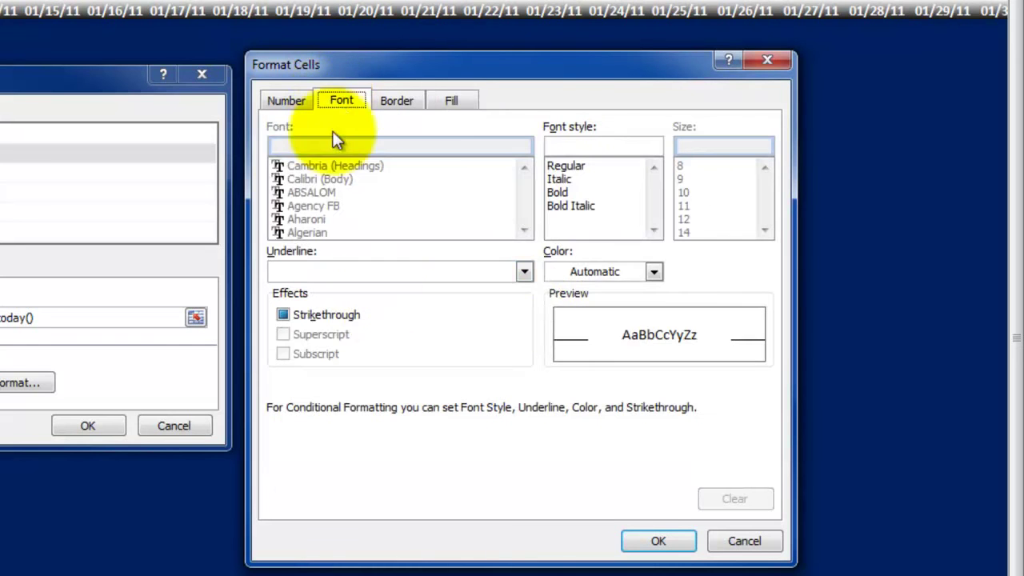
click(656, 273)
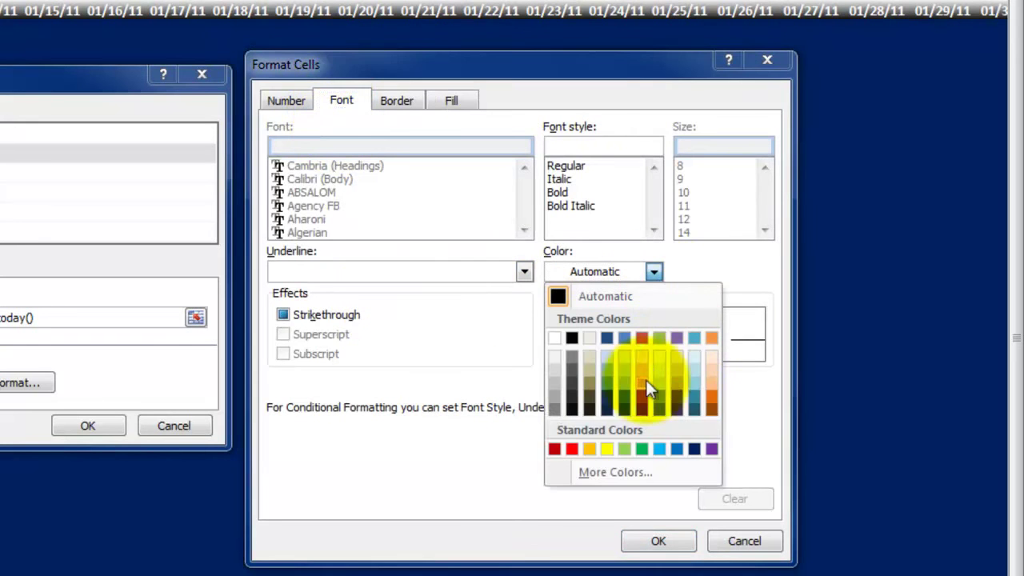
click(571, 449)
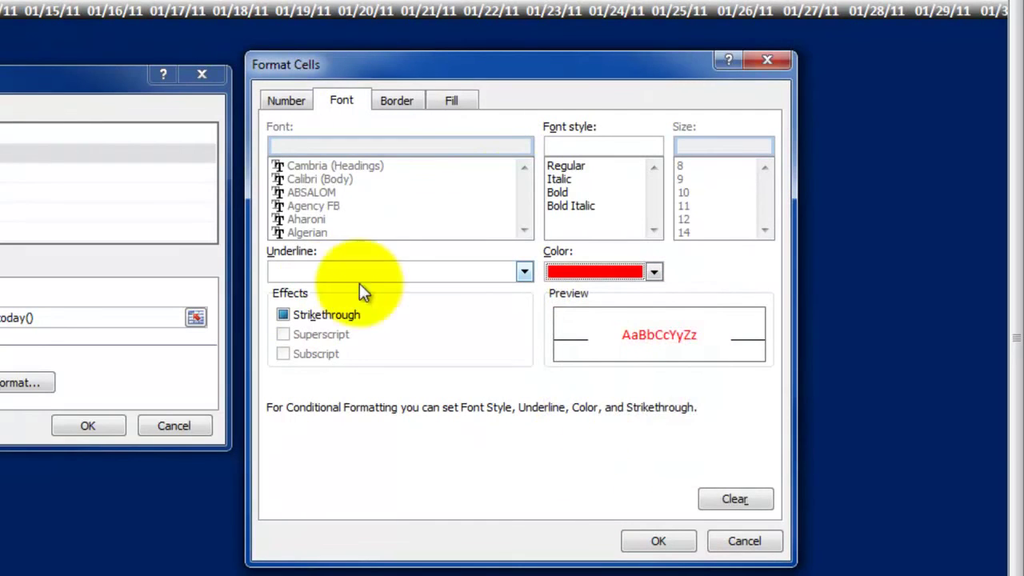
click(560, 192)
click(284, 314)
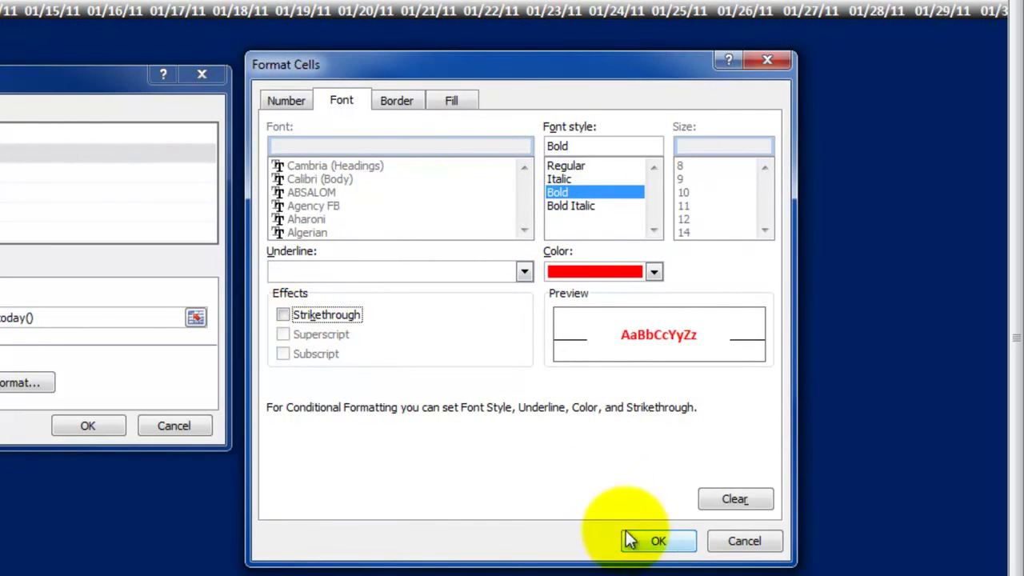
click(655, 541)
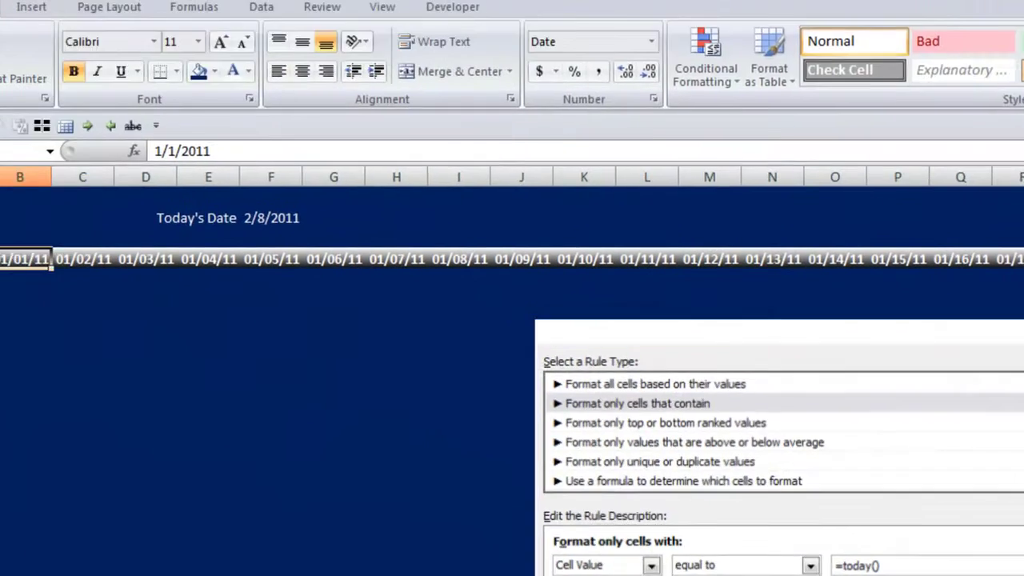
click(266, 475)
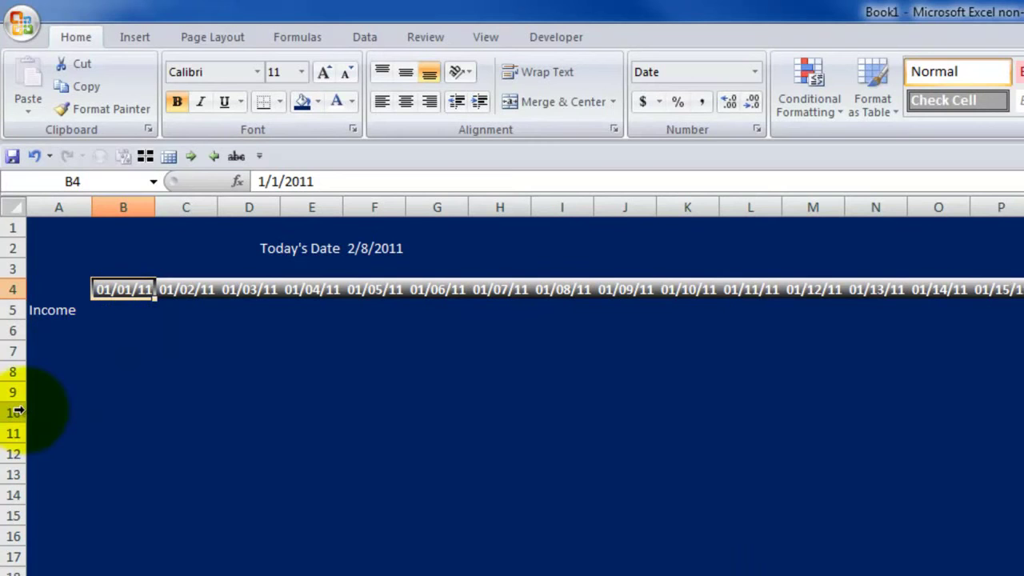
- Paste Special only B4's formats, including the today rule, across the rest of row 4
key(ctrl+c)
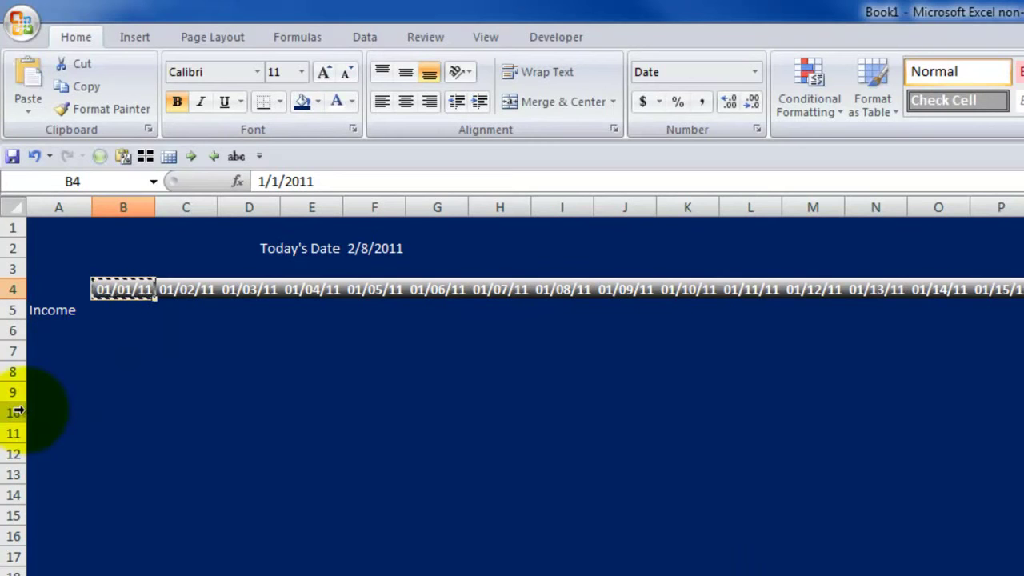
click(82, 82)
scroll(82, 82, right, 5)
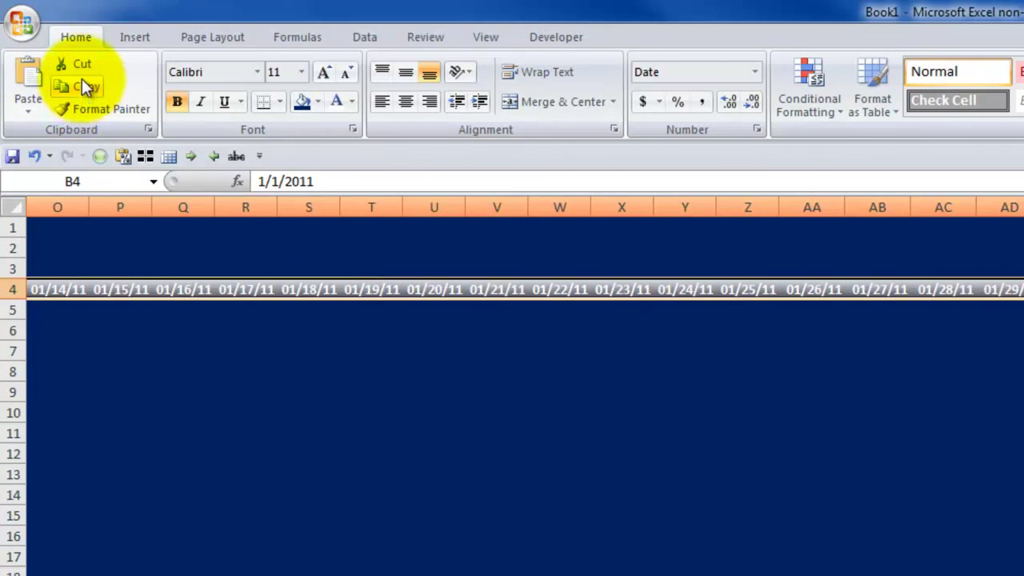
click(32, 104)
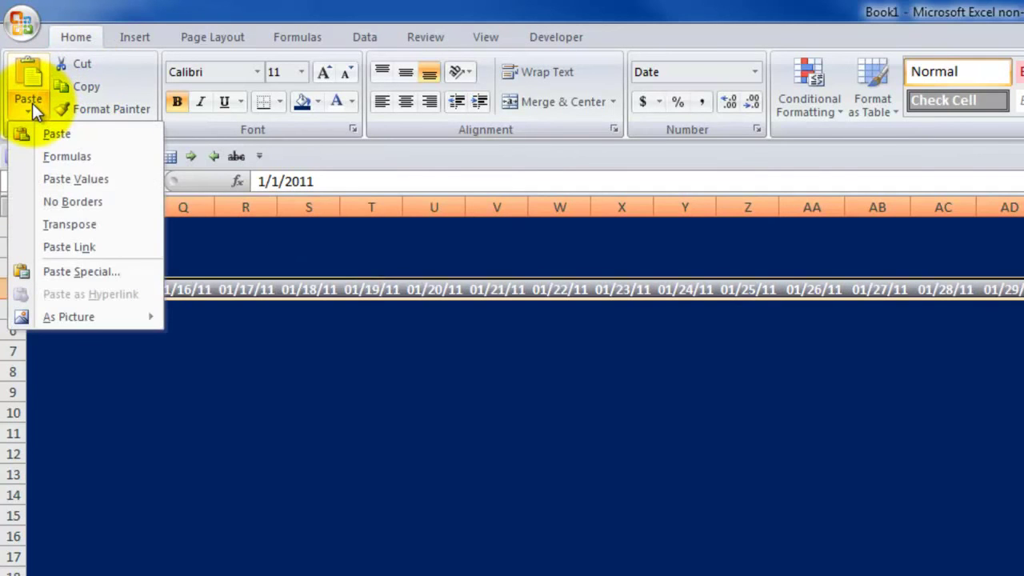
click(74, 272)
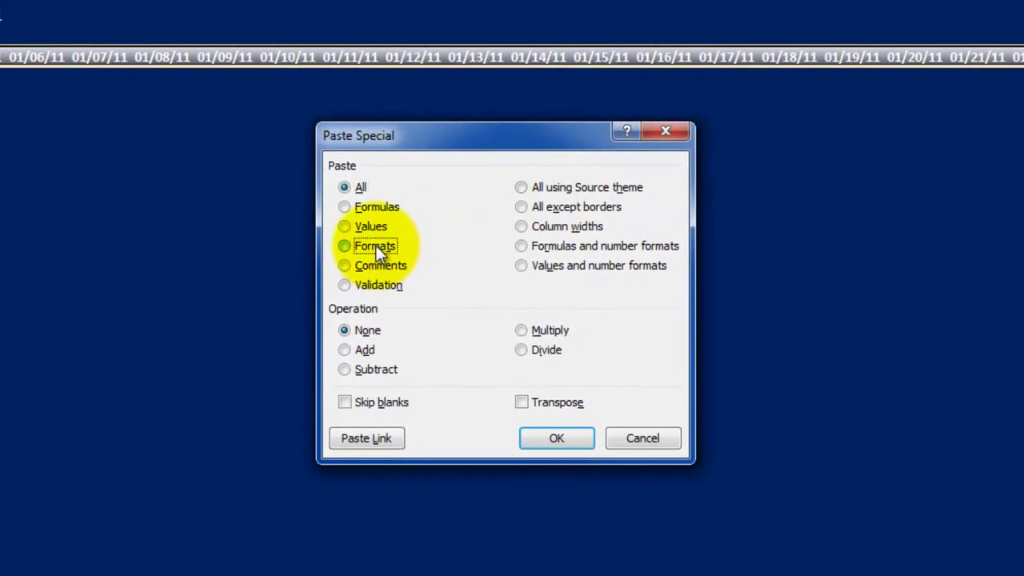
click(376, 246)
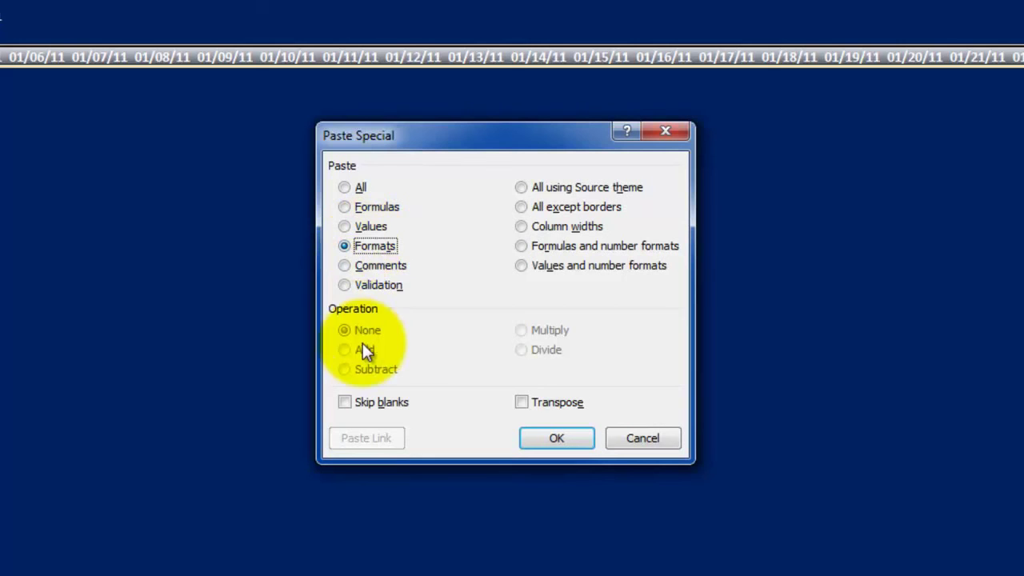
click(545, 439)
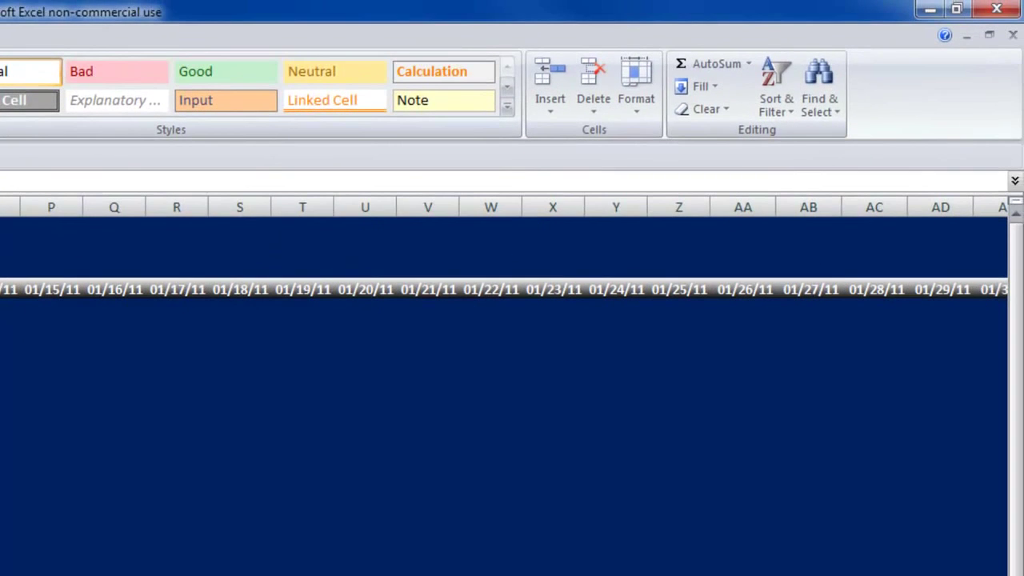
- Move along row 4 to column AN to view the highlighted 02/08/11 date
key(Right)
key(Right)
key(Right)
key(Right)
key(Right)
key(Right)
key(Right)
key(Right)
key(Right)
key(Right)
key(Right)
key(Right)
key(Right)
key(Right)
key(Right)
key(Right)
key(Right)
key(Right)
key(Right)
key(Right)
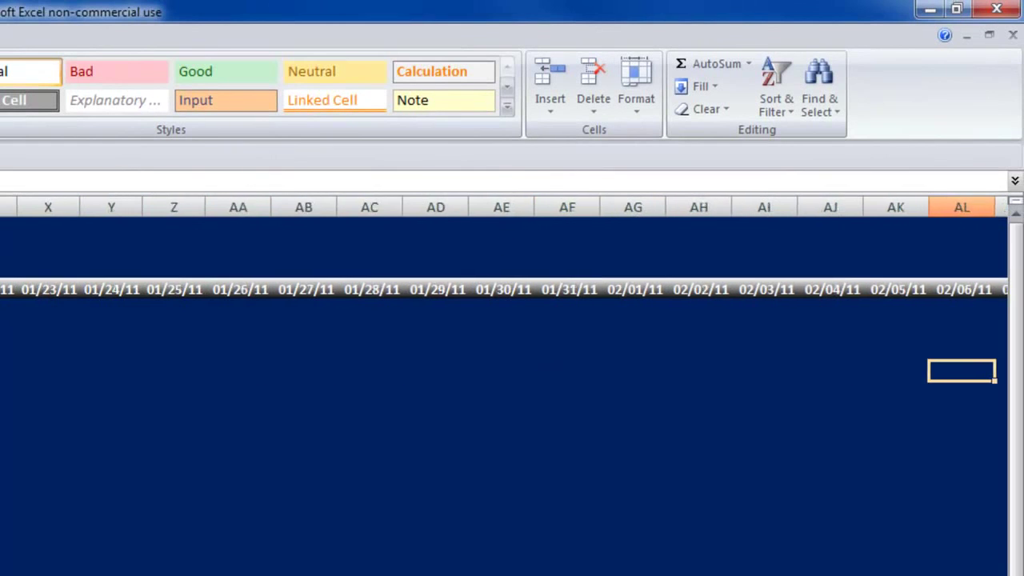
key(Right)
key(Right)
key(Right)
key(Right)
key(Left)
key(Left)
key(Left)
key(Left)
key(Left)
key(Up)
key(Up)
key(Up)
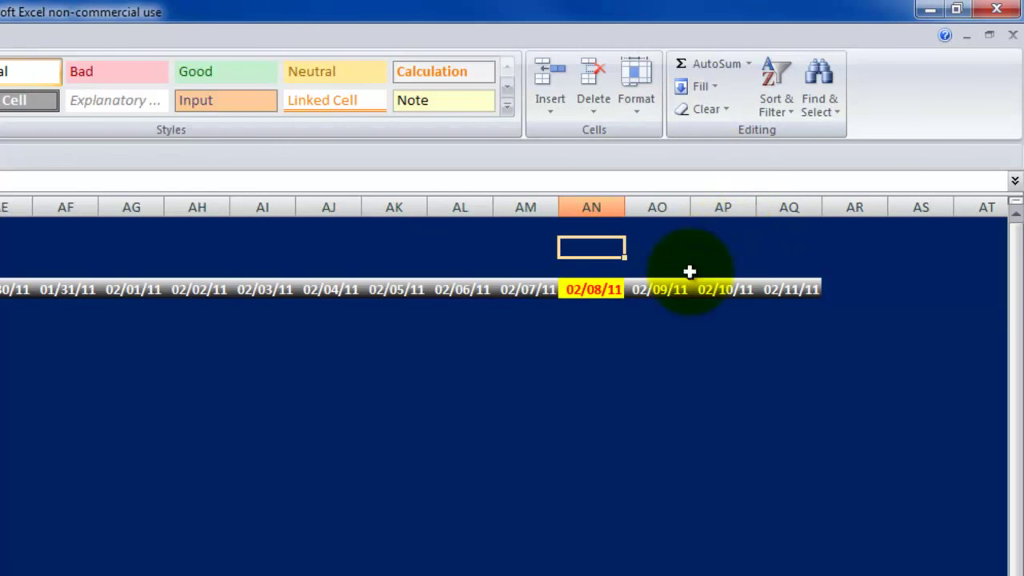
click(684, 296)
click(594, 248)
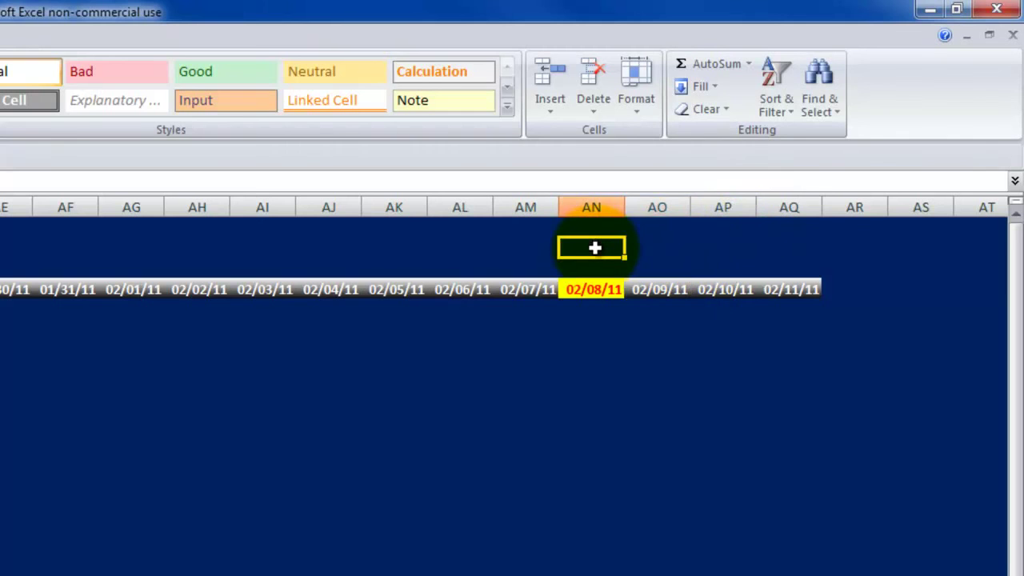